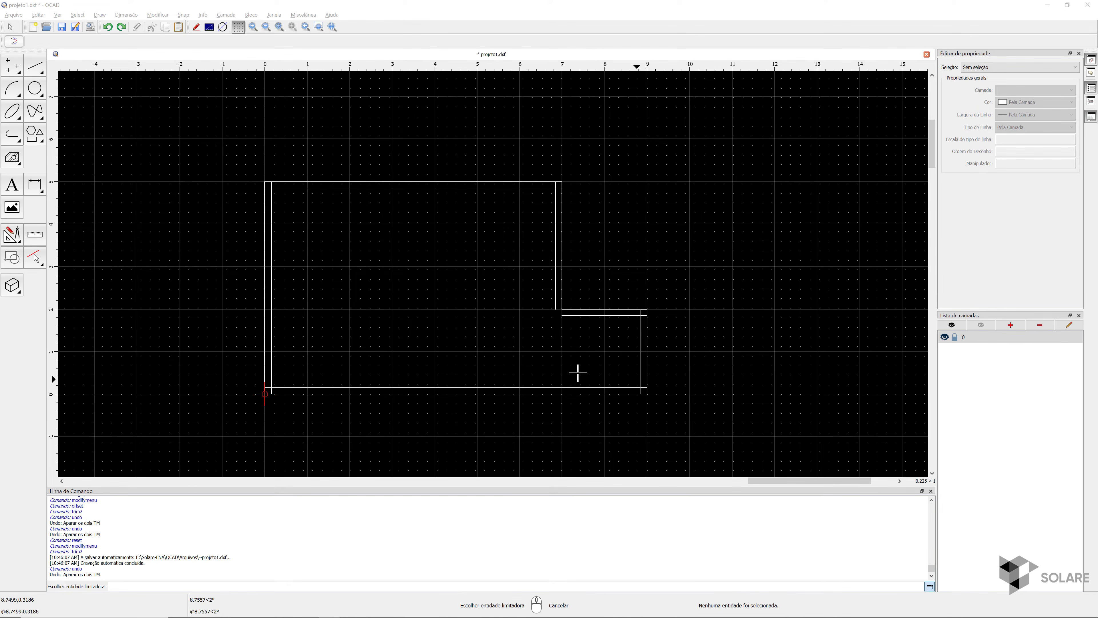
Step: Trim both inner wall lines to each other at the lower-left corner near the origin
click(12, 236)
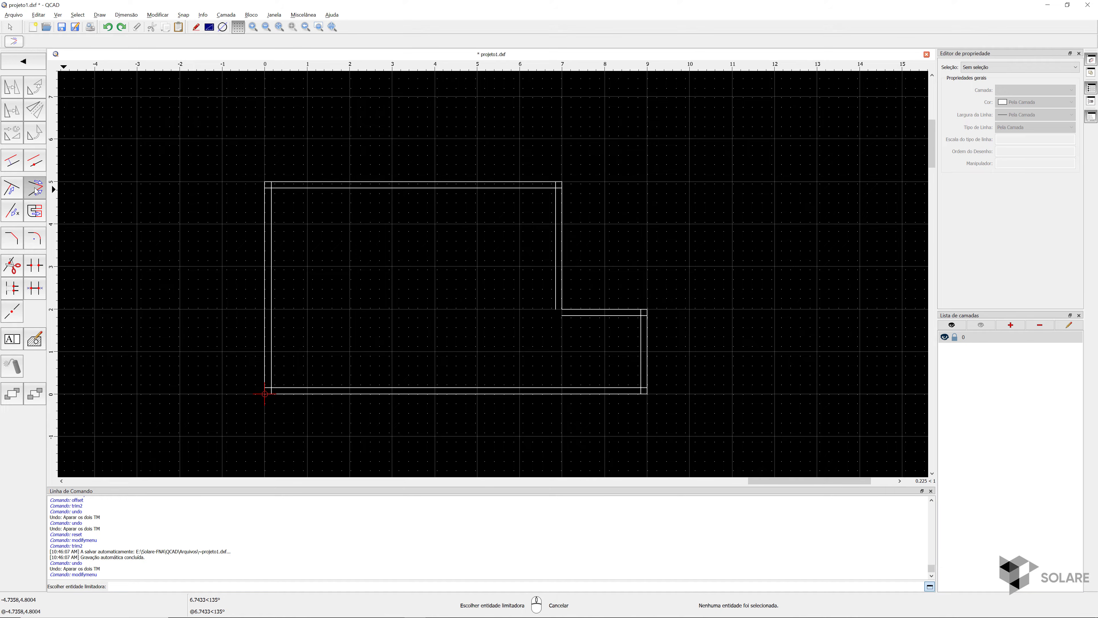
scroll(258, 388, up, 2)
middle_drag(257, 388, 445, 287)
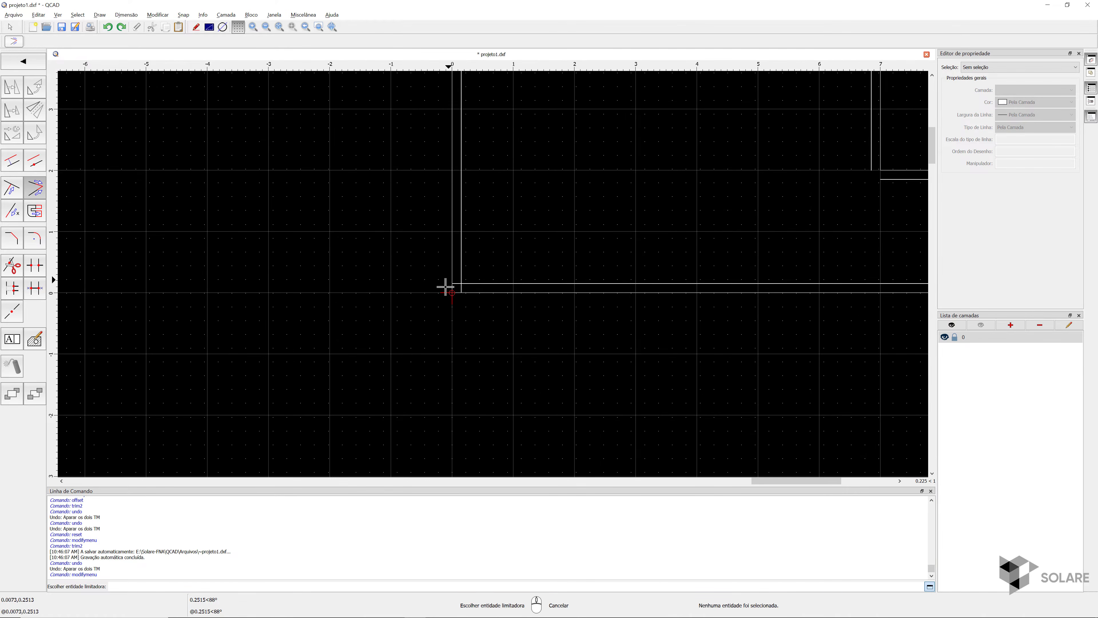
scroll(432, 287, up, 5)
scroll(449, 276, up, 3)
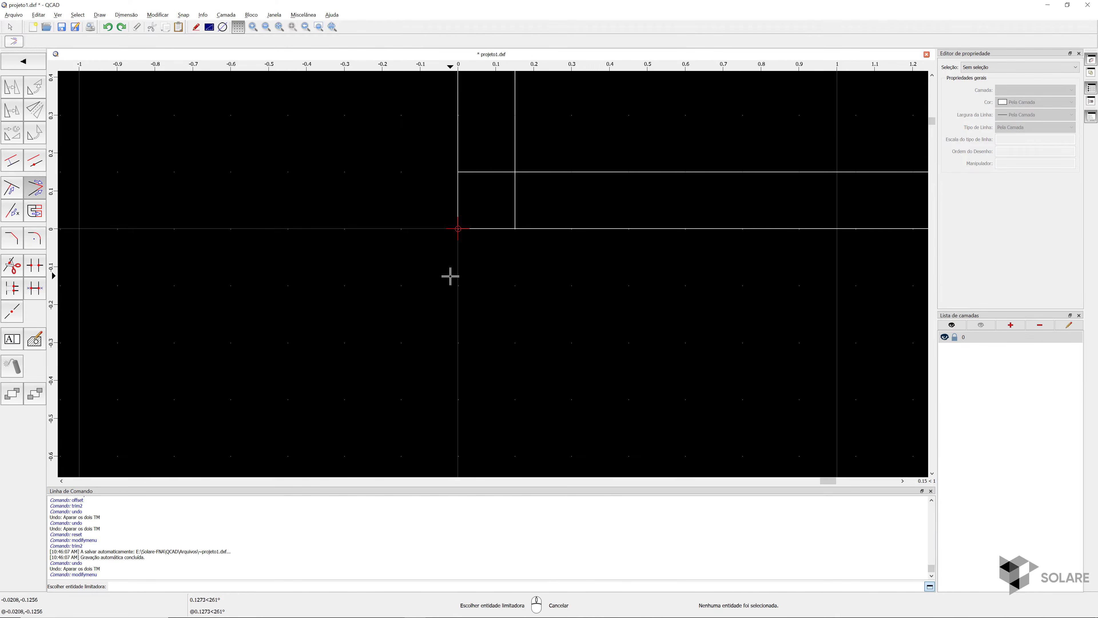
middle_drag(434, 292, 321, 358)
scroll(322, 358, down, 1)
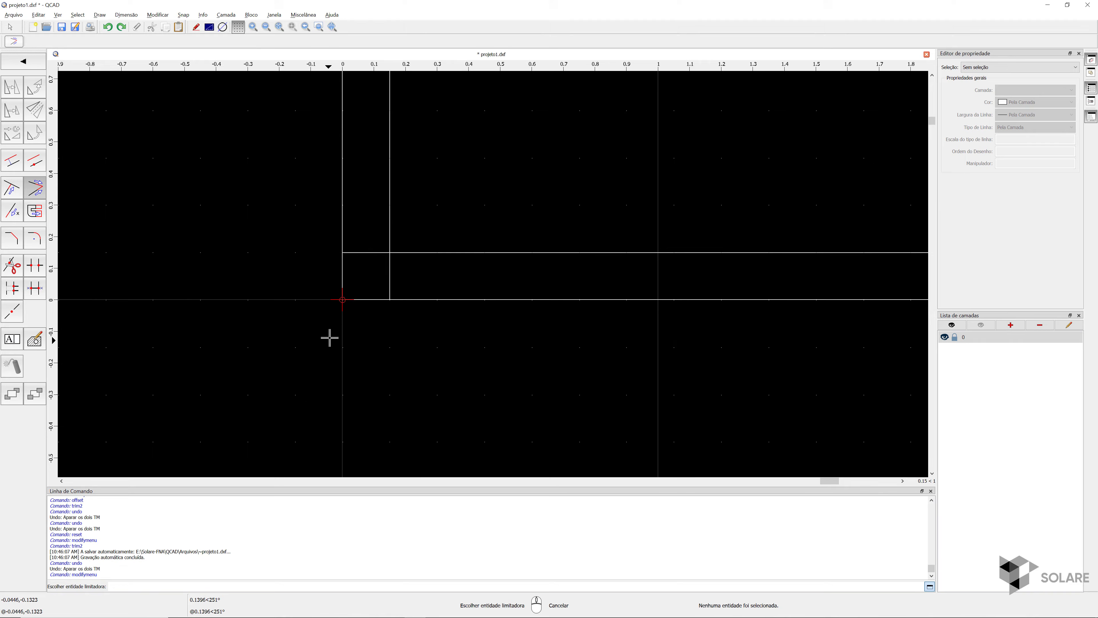
click(390, 219)
click(417, 252)
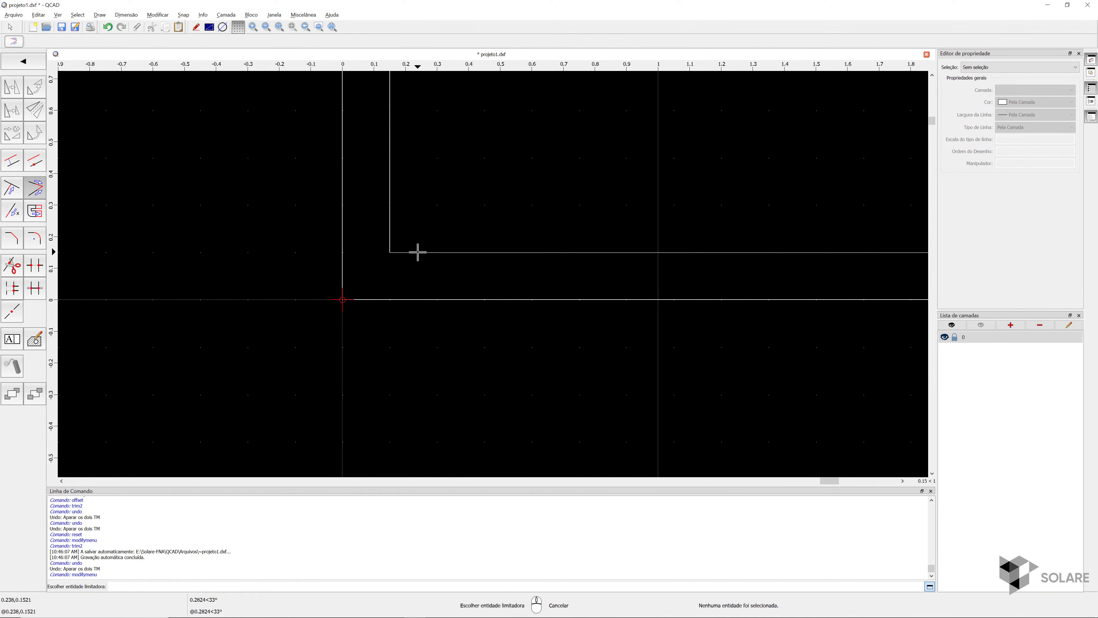
Step: Trim both inner wall lines to each other at the upper-left corner of the floor plan
scroll(392, 240, down, 6)
middle_drag(408, 210, 363, 385)
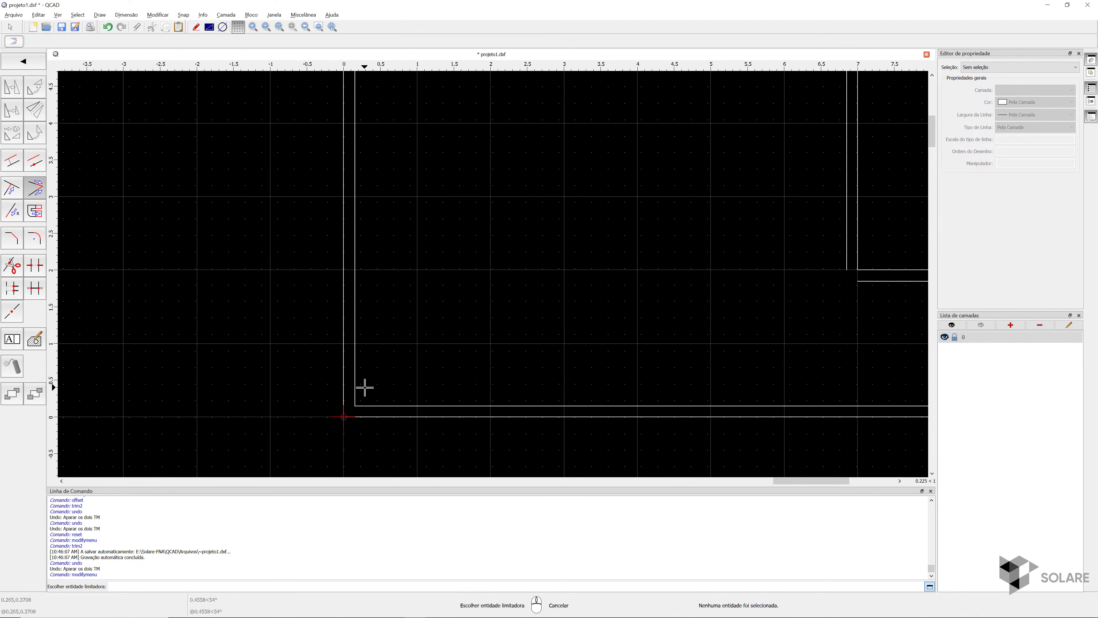
middle_drag(367, 149, 338, 376)
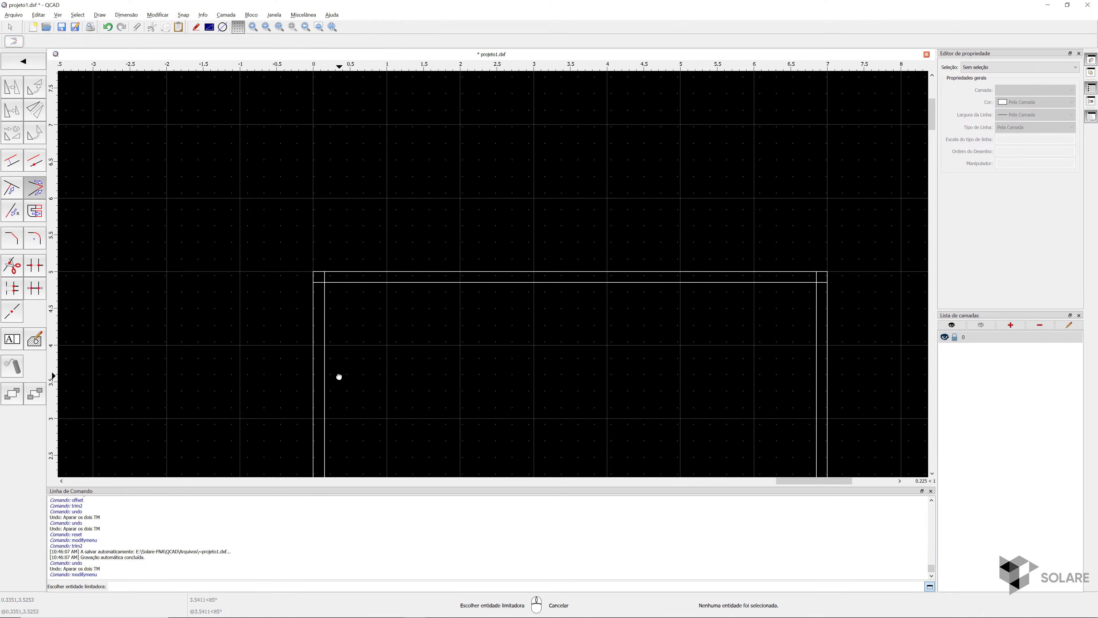
click(324, 290)
click(333, 282)
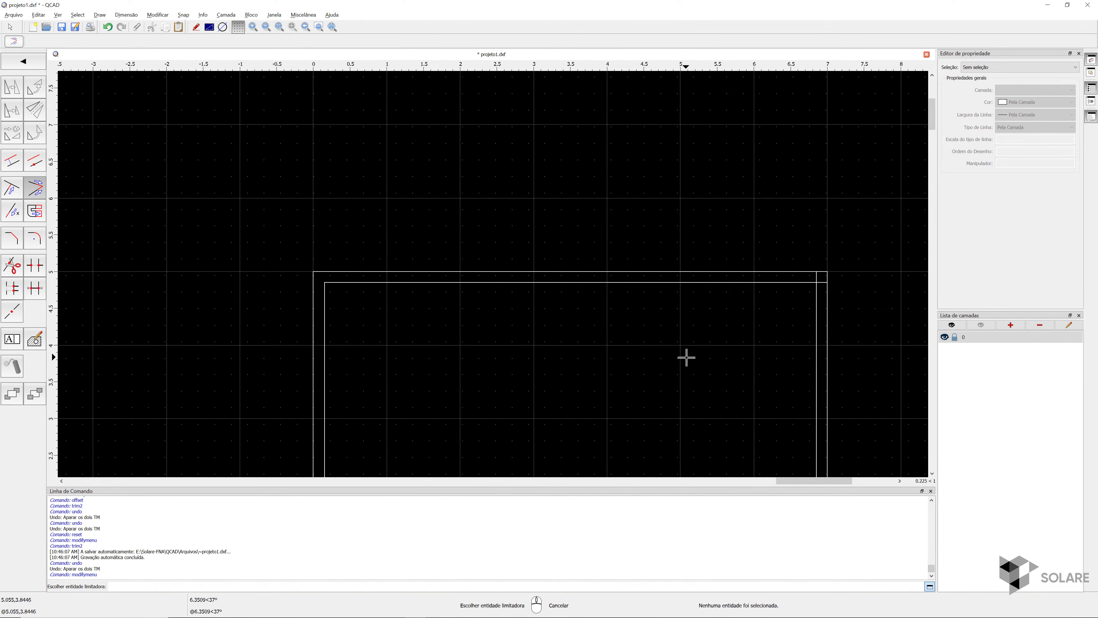
Step: Trim both inner wall lines at the main room's upper-right corner, and join those at the recessed corner where the extension begins
middle_drag(686, 355, 358, 267)
click(470, 194)
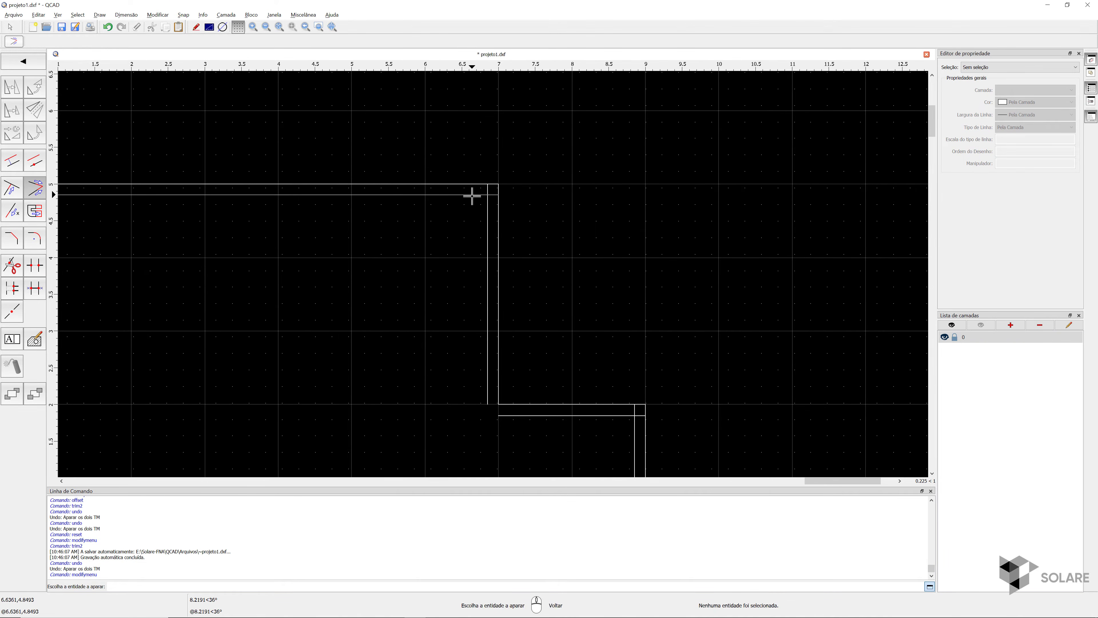
click(488, 209)
middle_drag(438, 339, 373, 180)
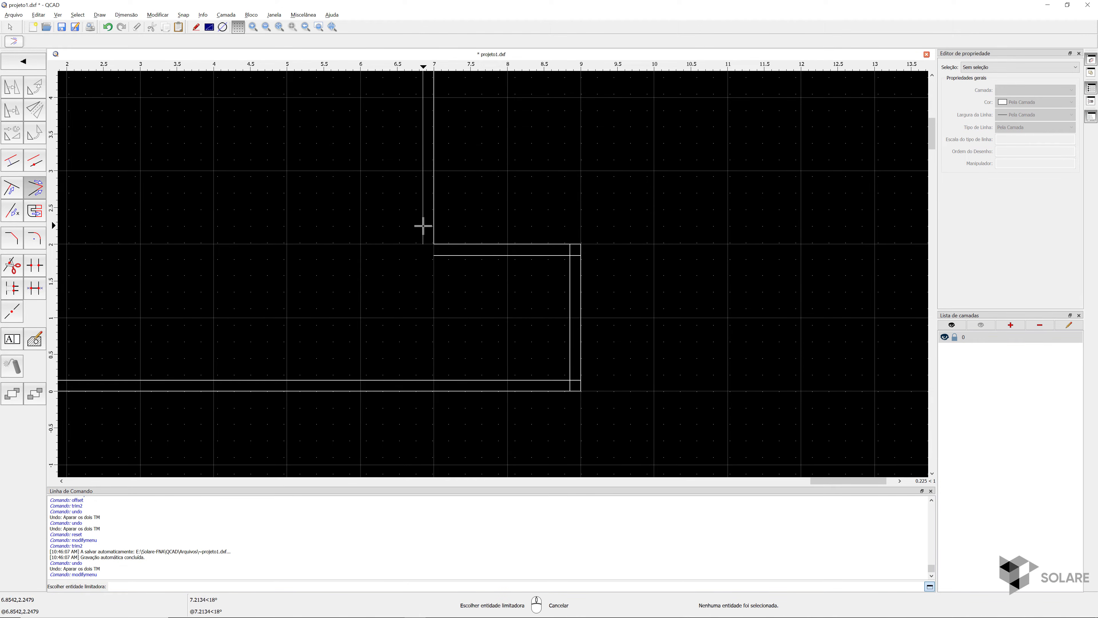
click(438, 254)
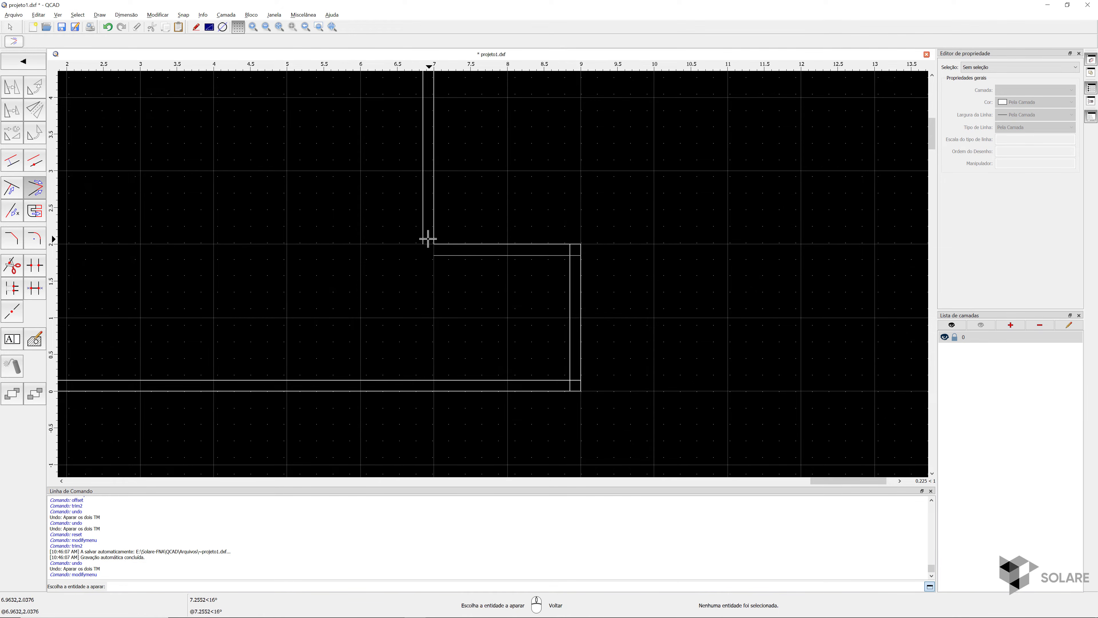
click(419, 233)
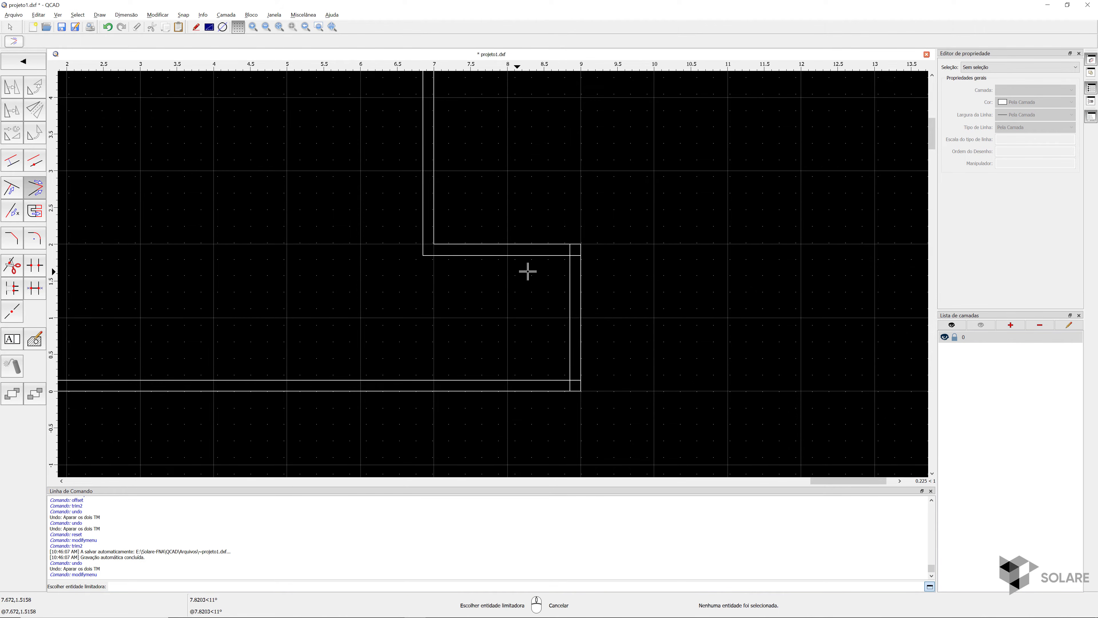
Step: Trim both inner wall lines at the upper-right and lower-right corners of the extension
click(554, 255)
click(569, 265)
middle_drag(540, 319, 517, 272)
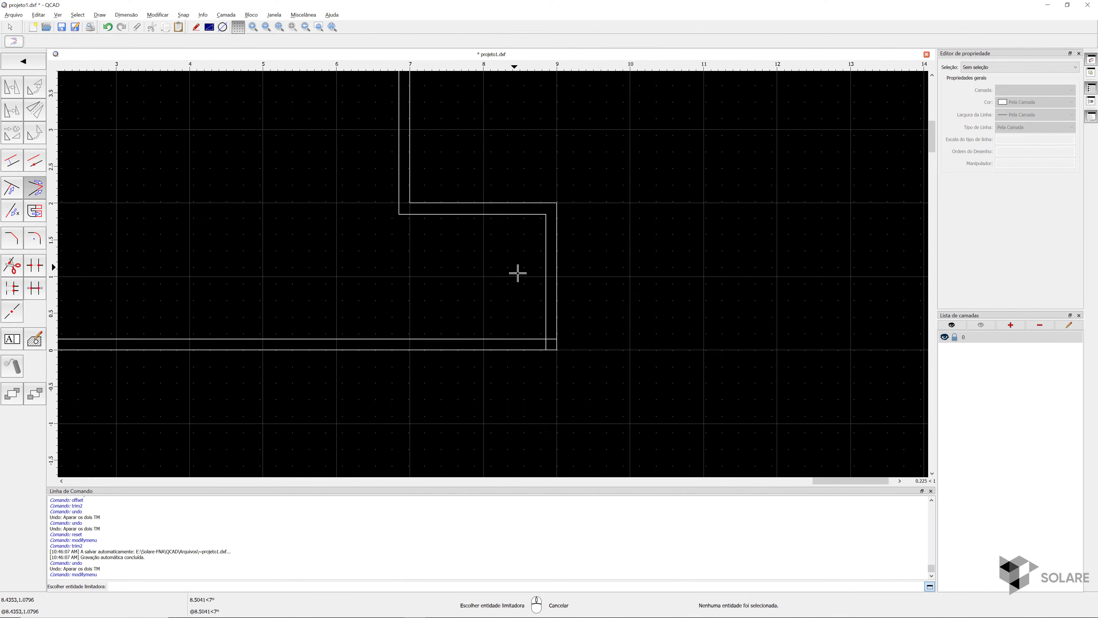
scroll(497, 317, down, 3)
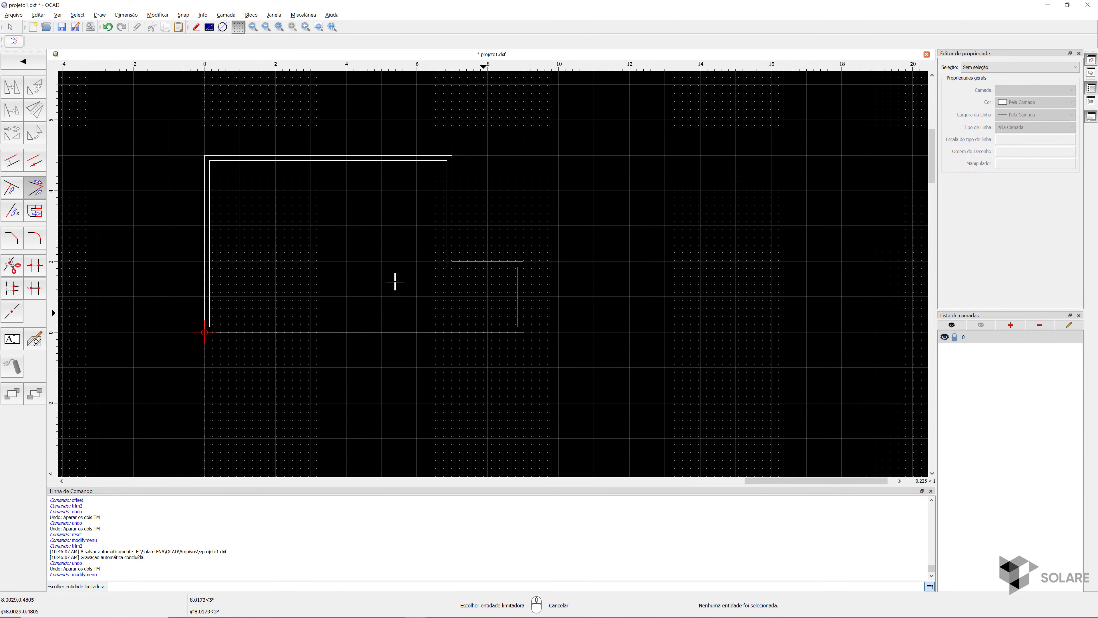
mouse_move(423, 281)
middle_down()
mouse_move(465, 279)
mouse_move(480, 292)
middle_up()
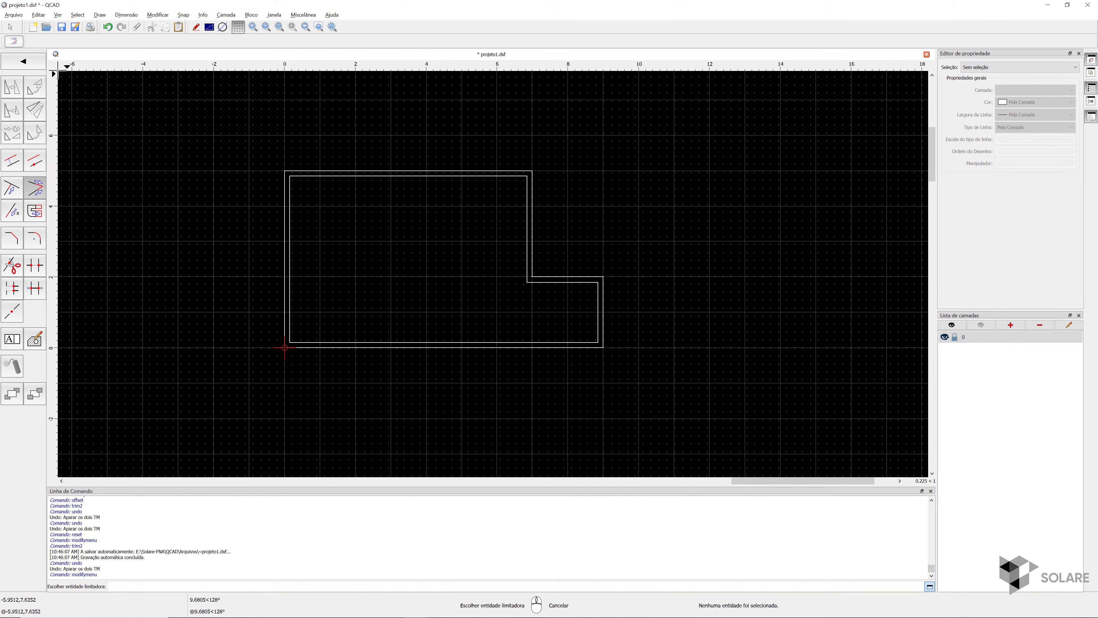
click(23, 60)
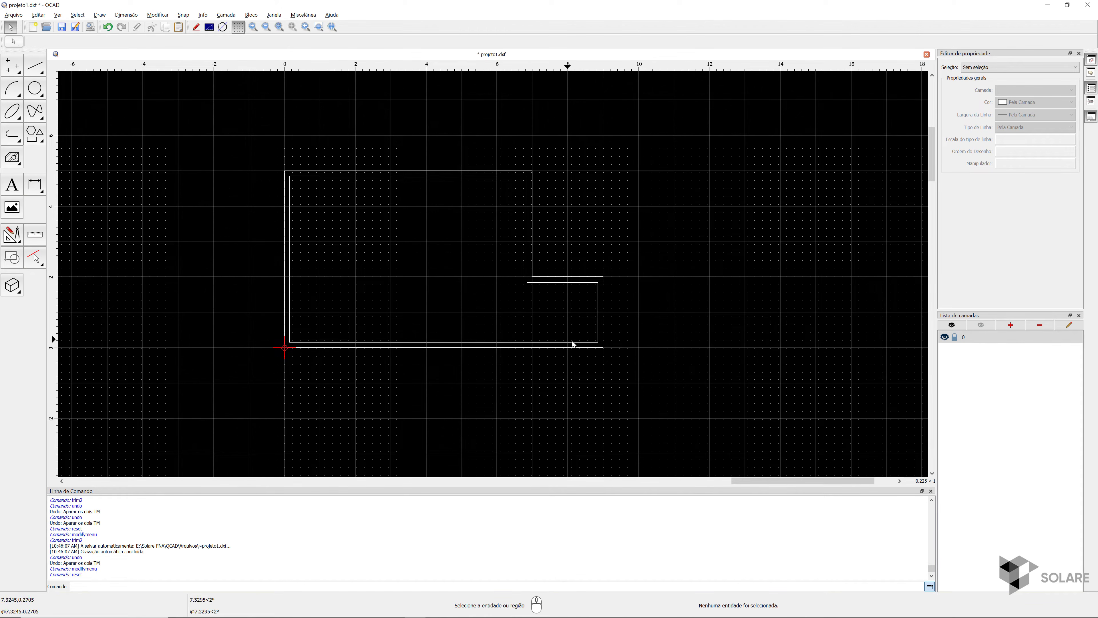
Step: Lengthen the right ends of the extension's upper and lower inner horizontal wall lines by 1
click(587, 283)
scroll(587, 284, up, 5)
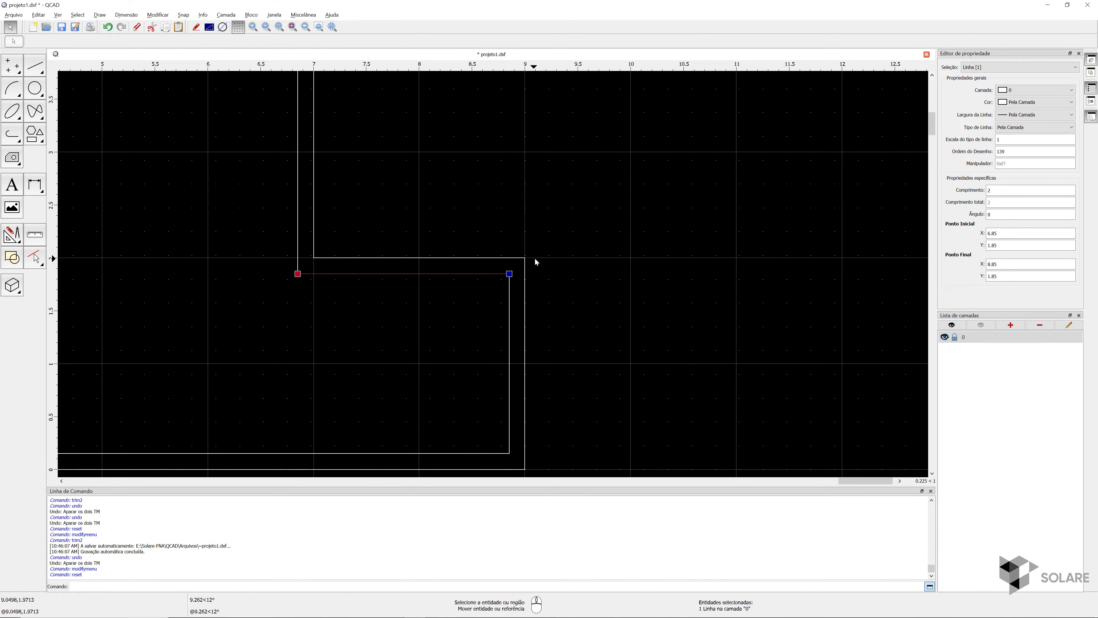
scroll(526, 288, down, 3)
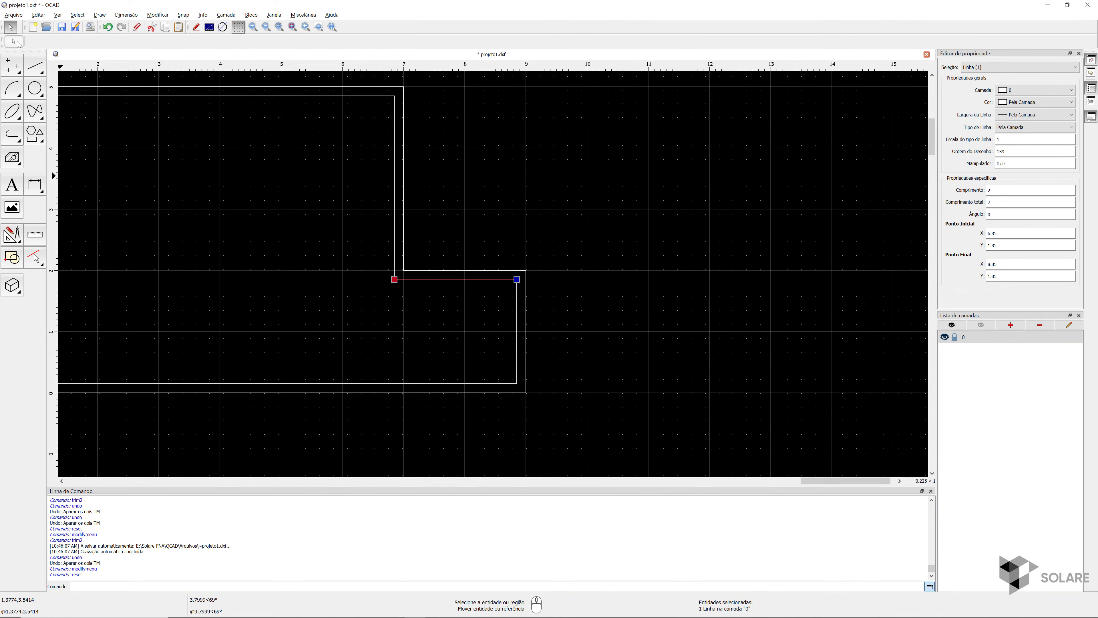
click(17, 236)
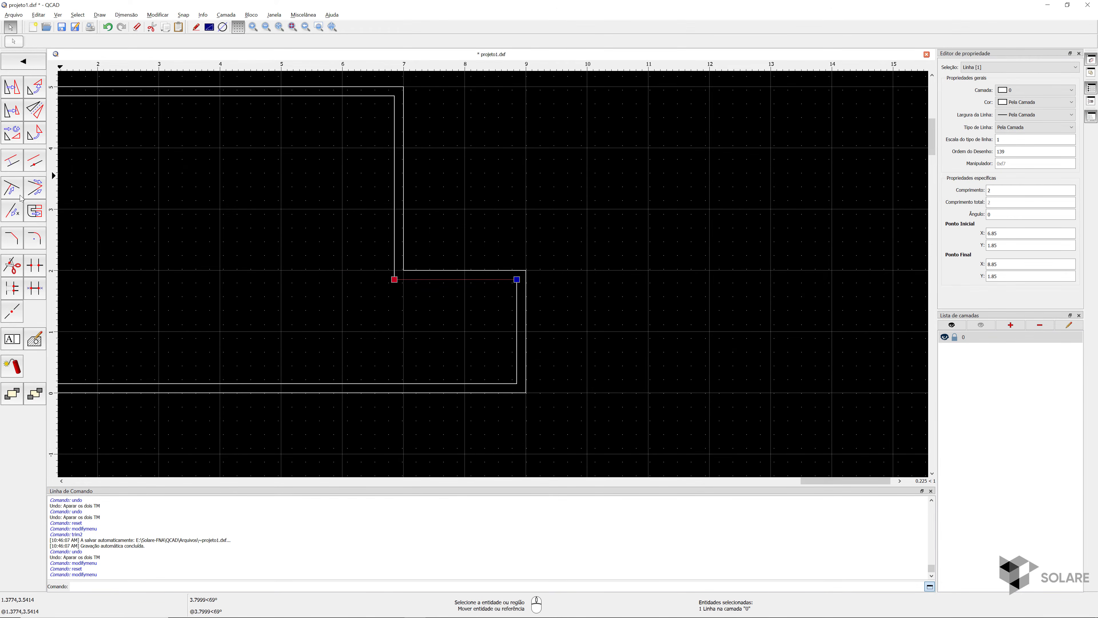
click(13, 212)
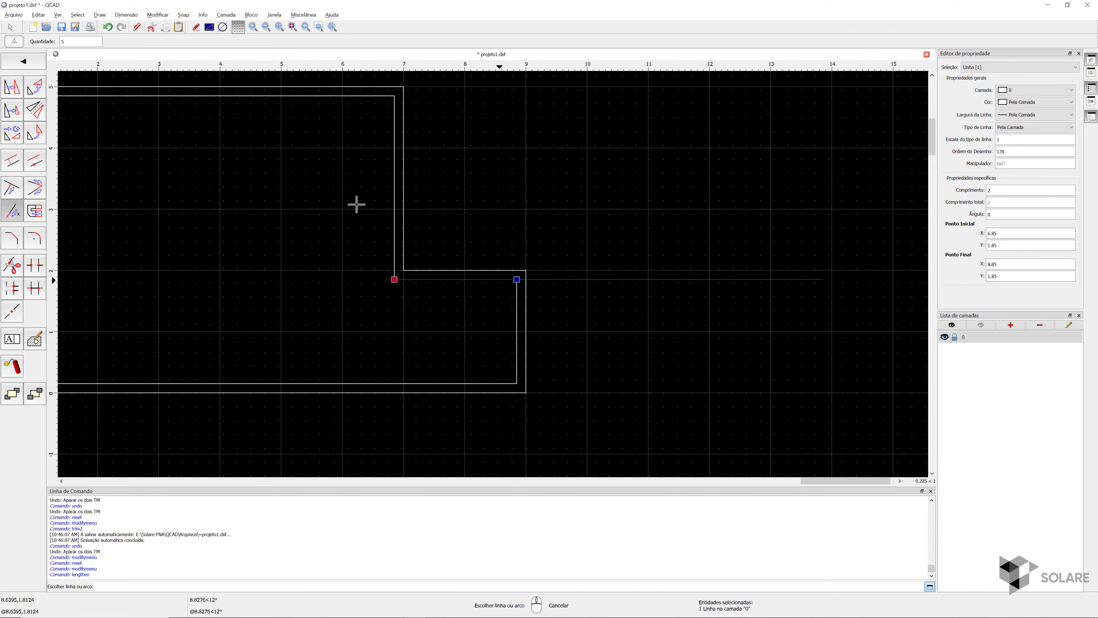
text(1)
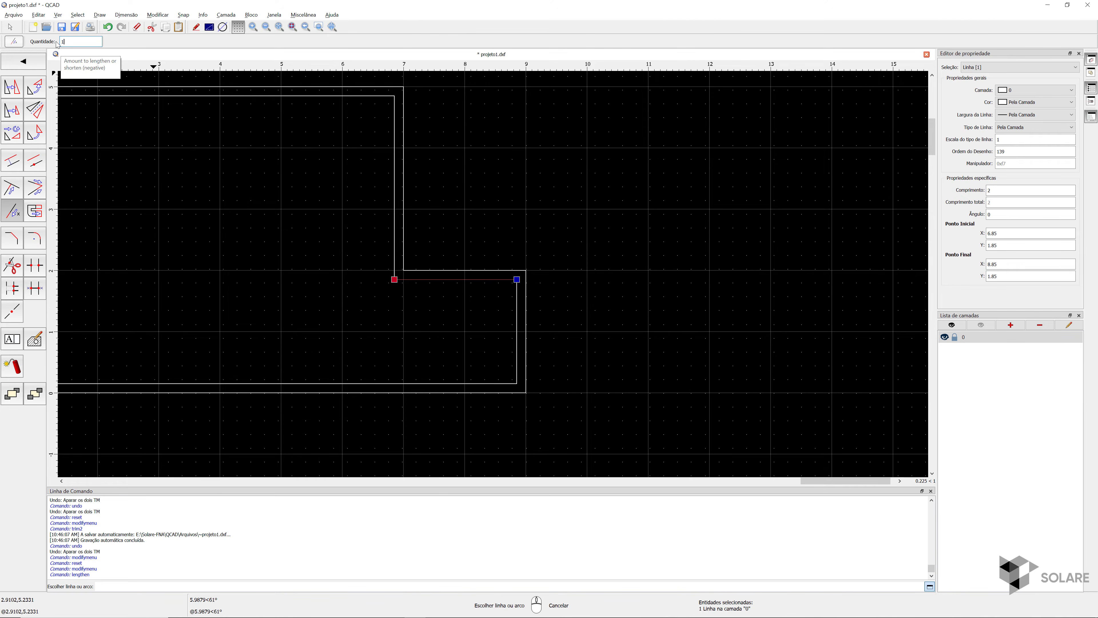
click(509, 280)
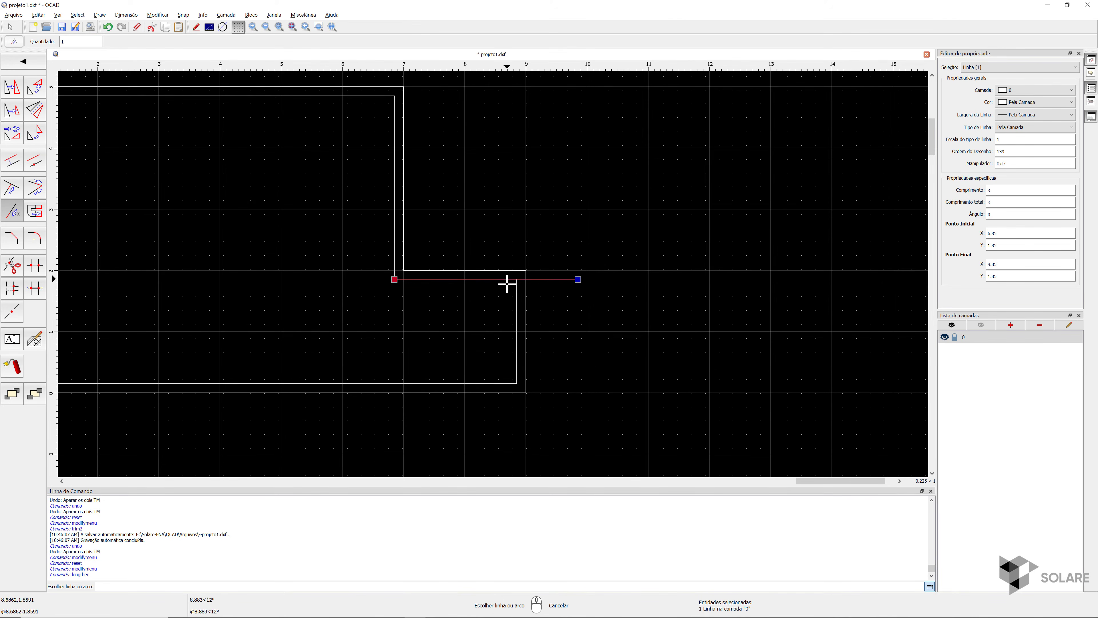
click(20, 65)
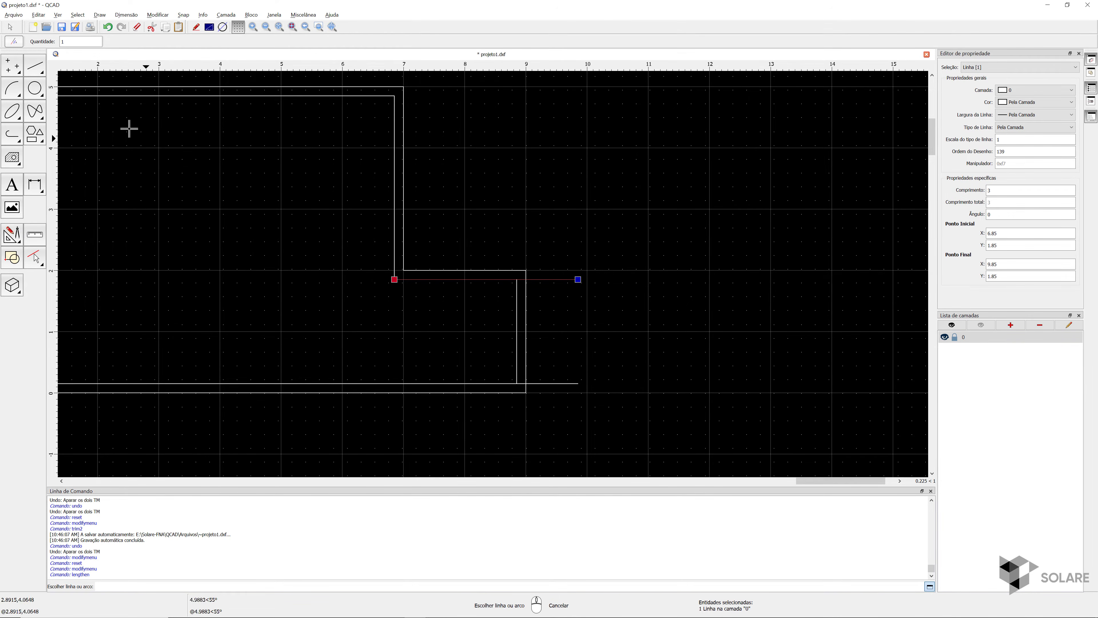
Step: Delete the inner vertical wall line at the right end of the extension
click(9, 28)
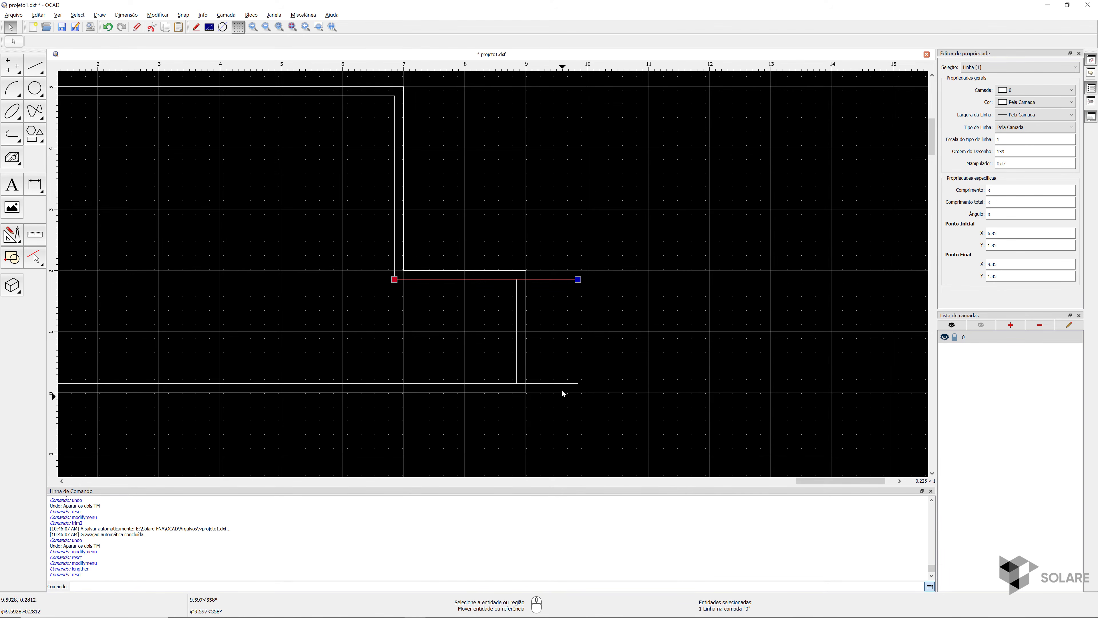
click(516, 333)
key(Delete)
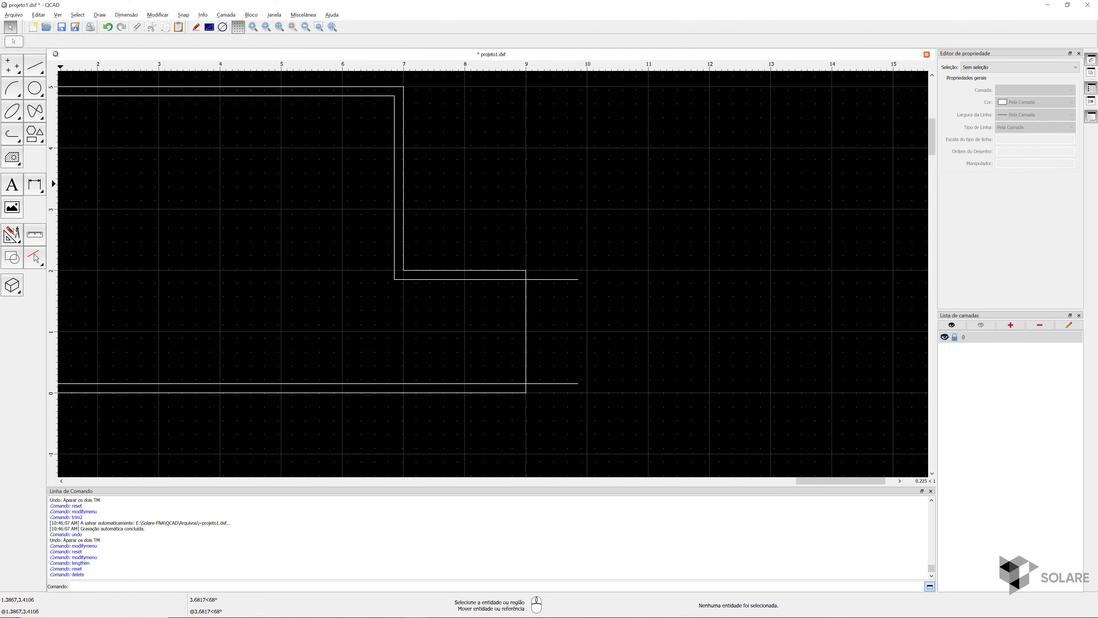
Step: Try to trim the extension's lengthened upper inner line and the right outer wall outline with Trim Both
click(34, 257)
click(34, 187)
scroll(494, 276, up, 3)
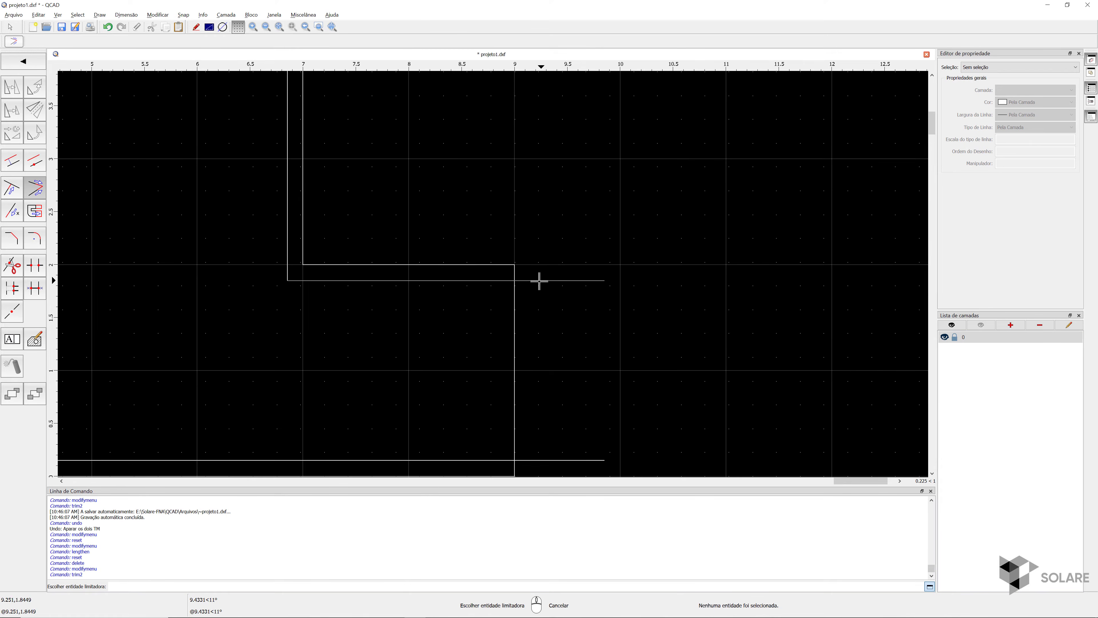
click(508, 278)
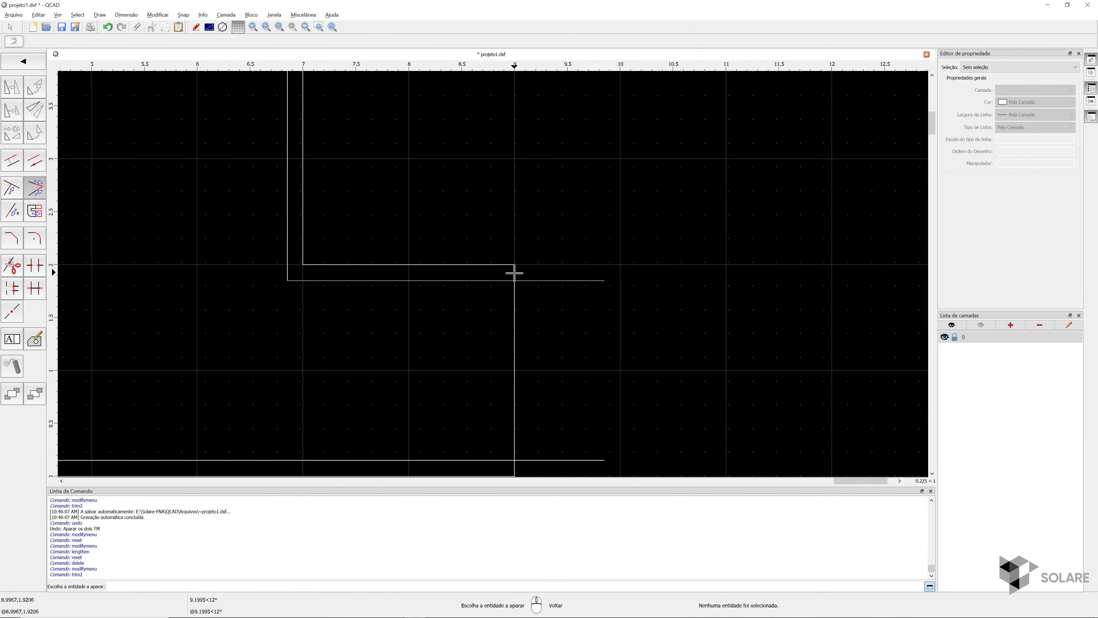
click(512, 272)
click(509, 279)
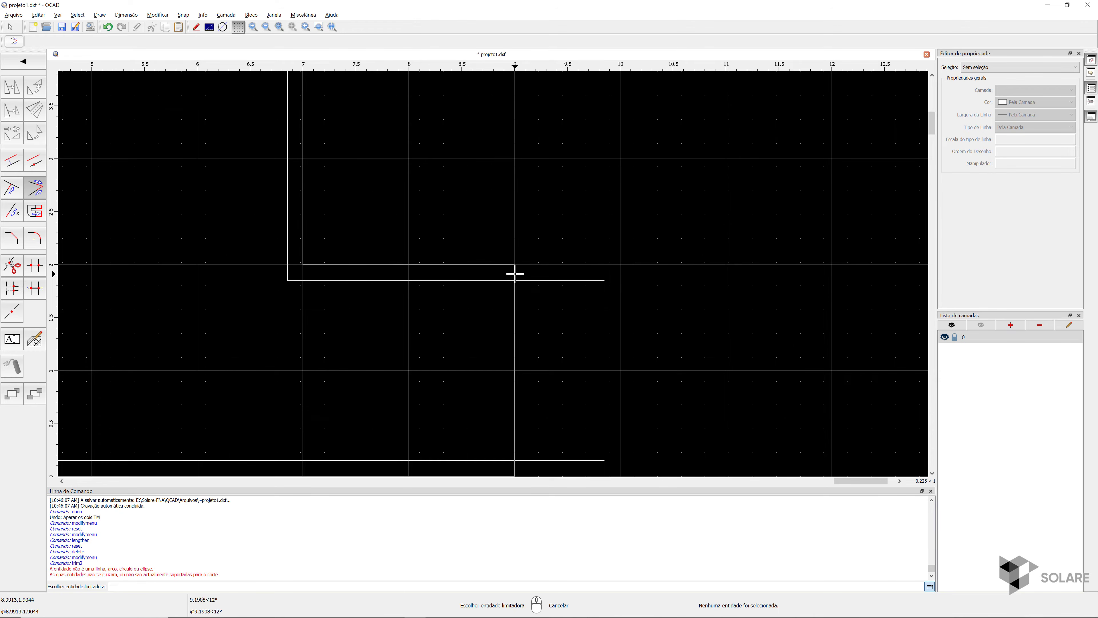
click(517, 280)
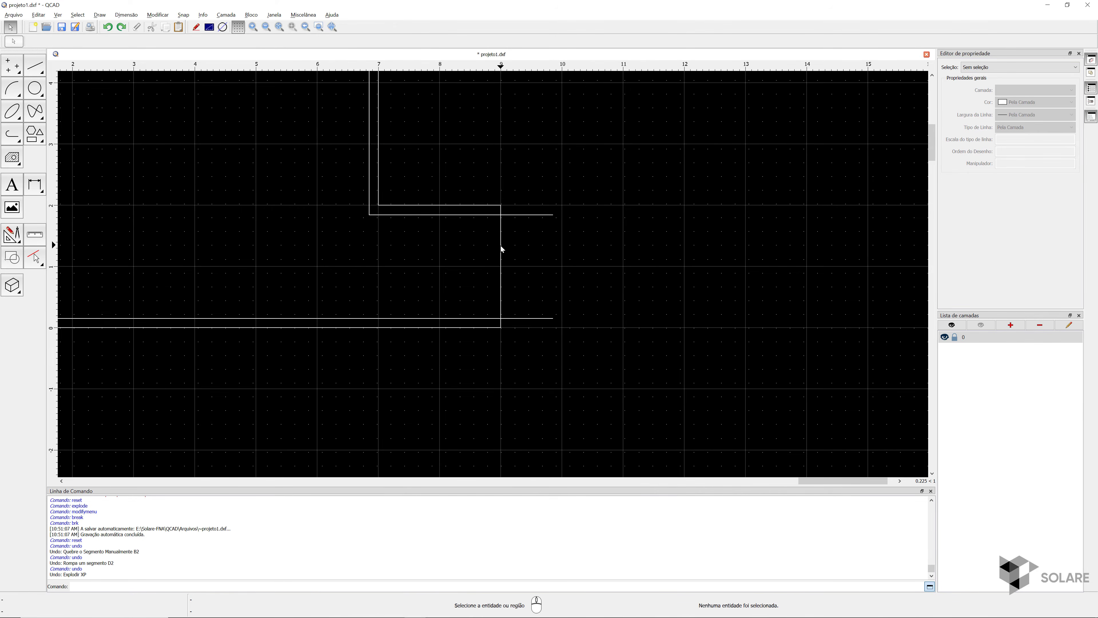
Step: Explode the outer wall polyline into separate line segments
click(500, 245)
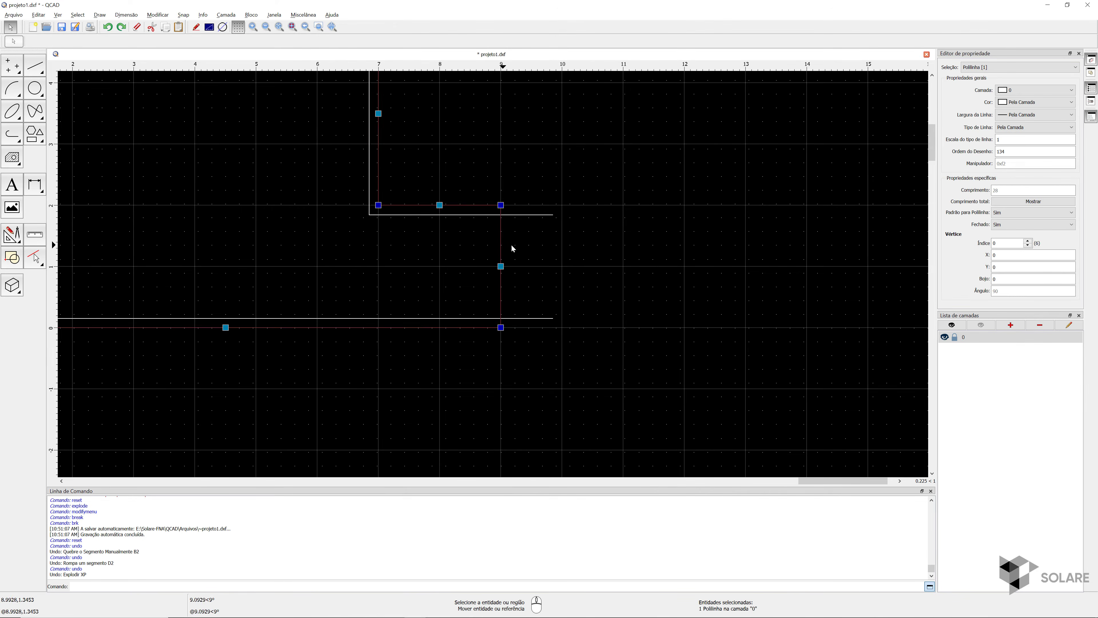
click(557, 240)
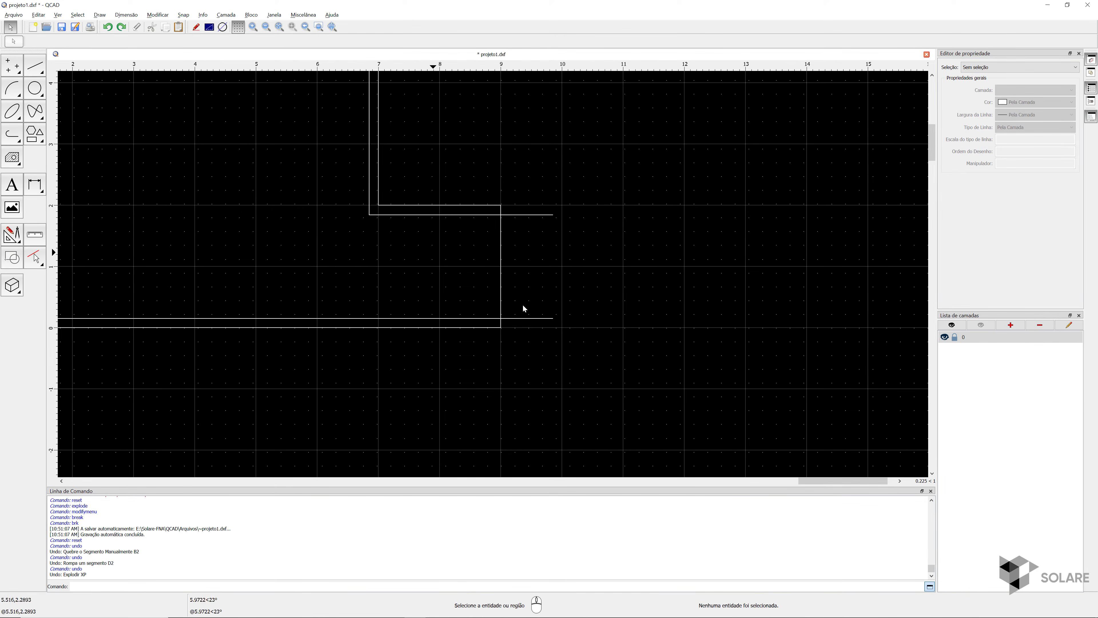
click(501, 262)
click(158, 14)
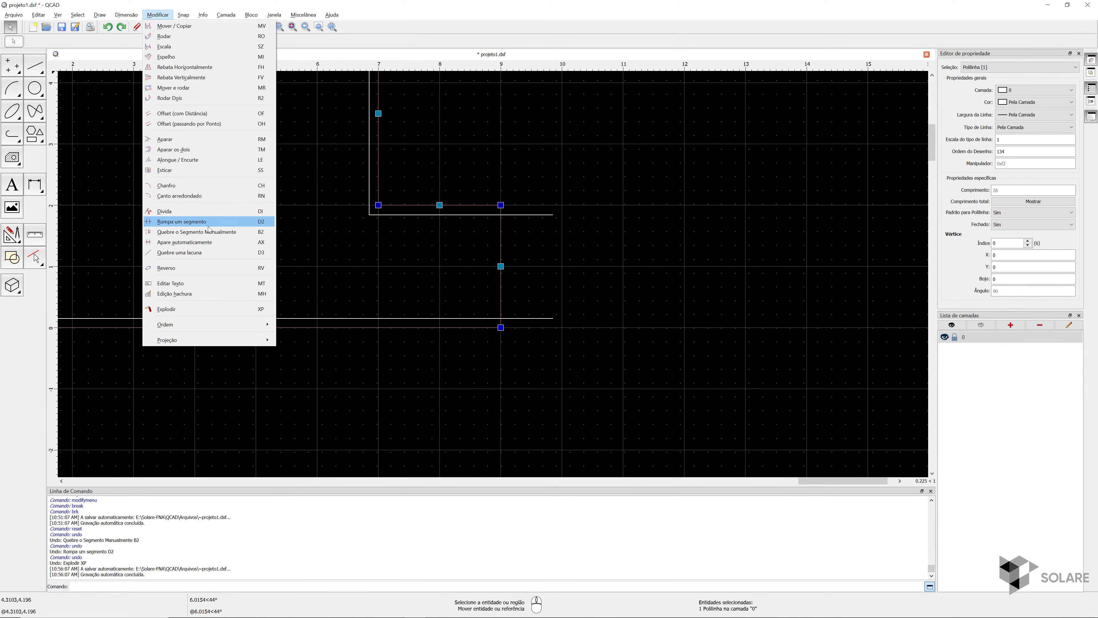
click(216, 309)
click(501, 241)
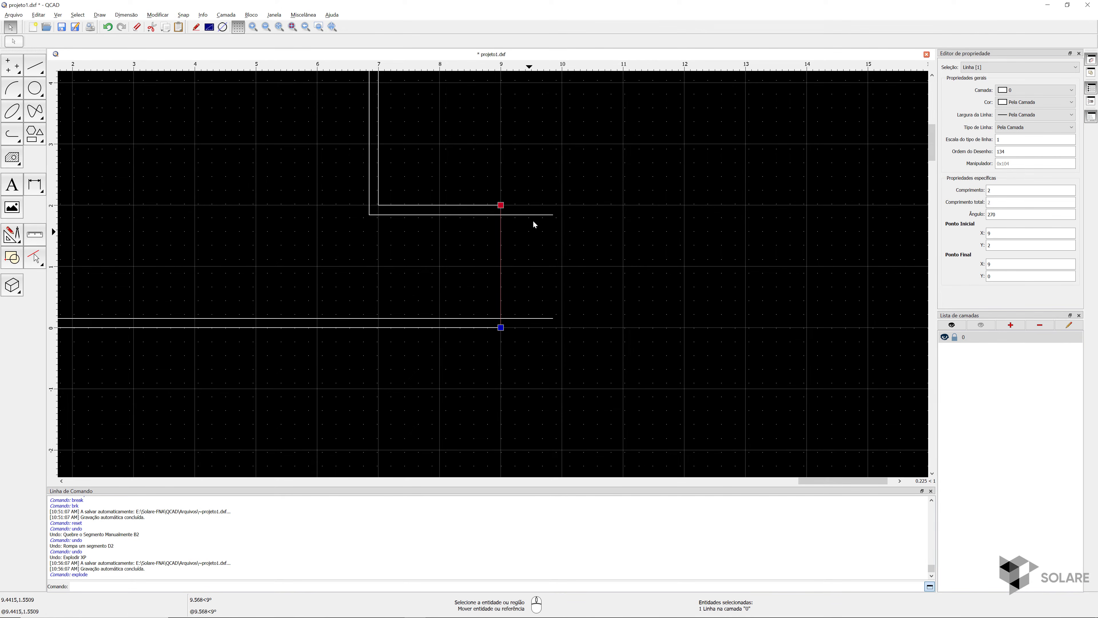
key(Escape)
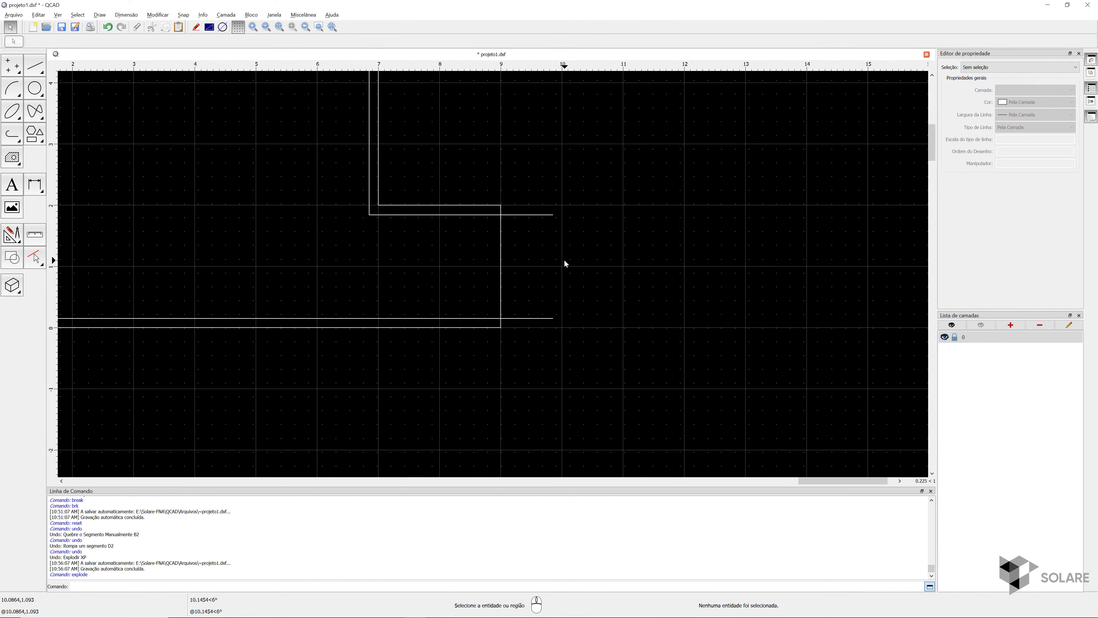
Step: Break out and remove the part of the extension's right vertical line between its intersections with the two inner horizontal lines
click(12, 234)
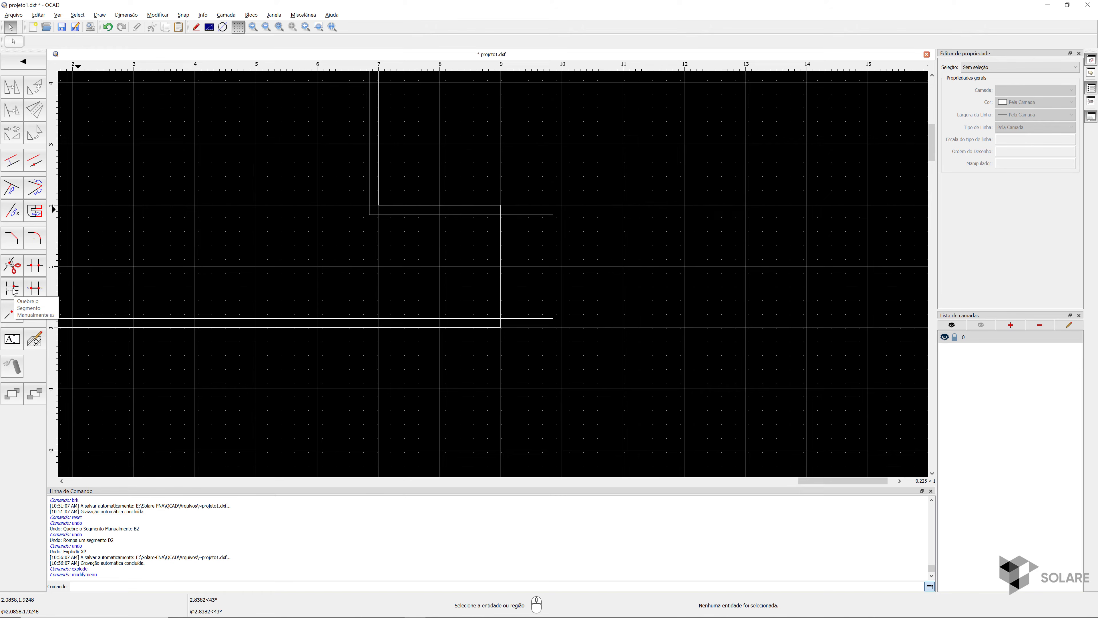
click(499, 258)
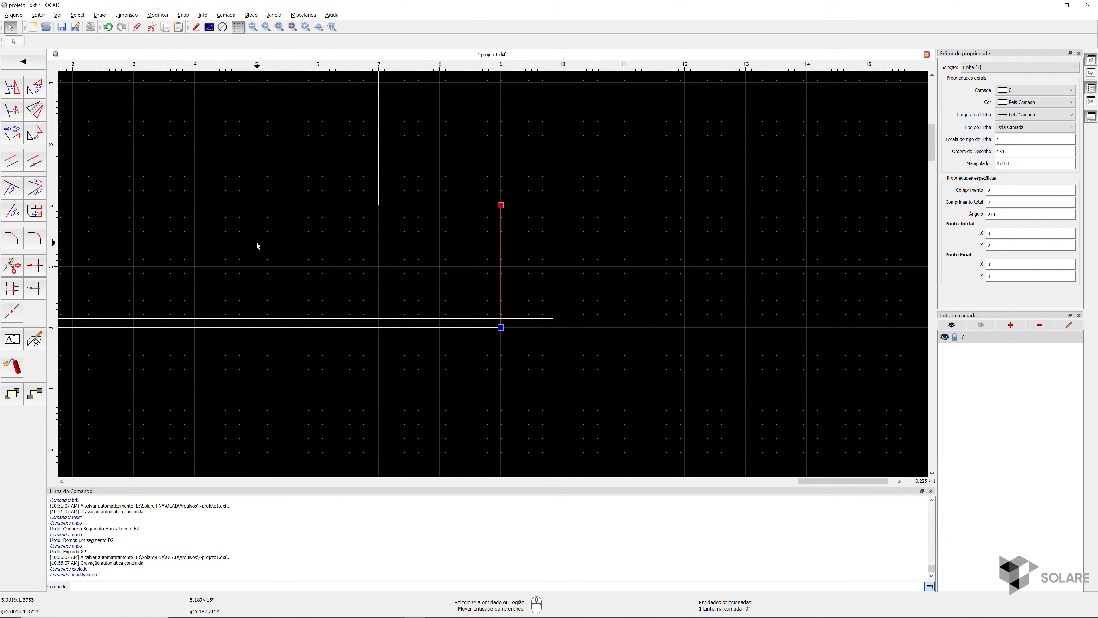
click(10, 285)
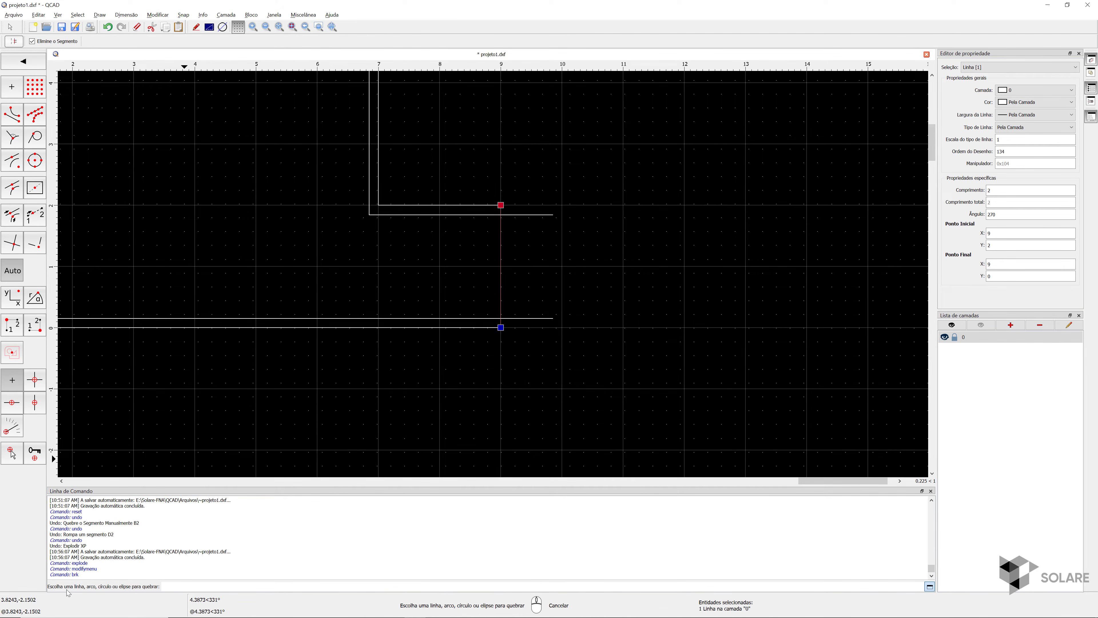
click(502, 258)
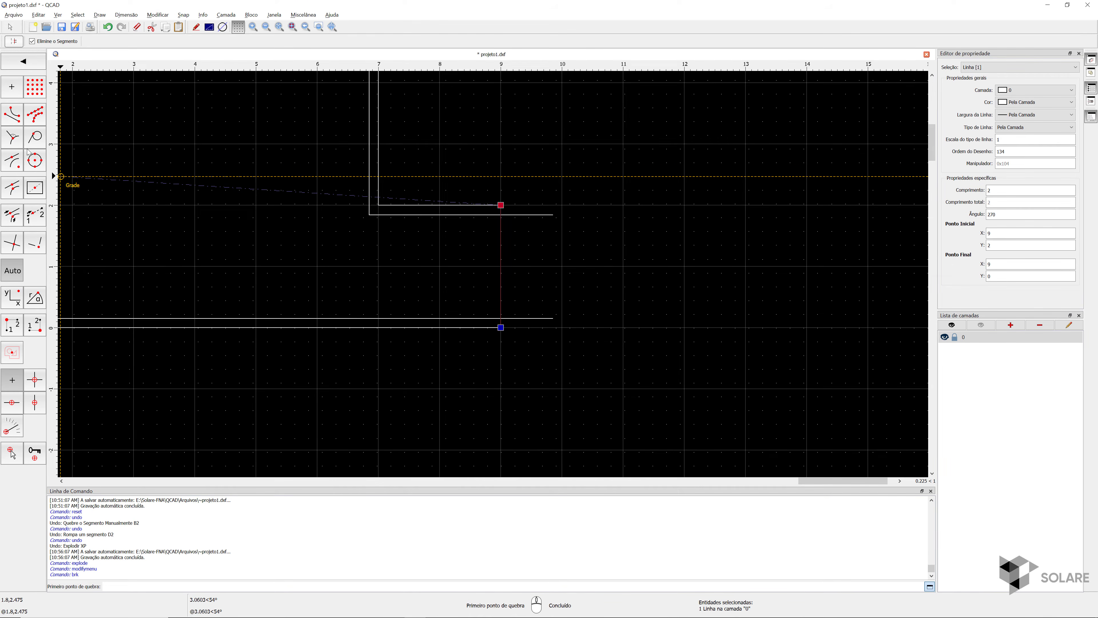
click(12, 243)
scroll(515, 233, up, 5)
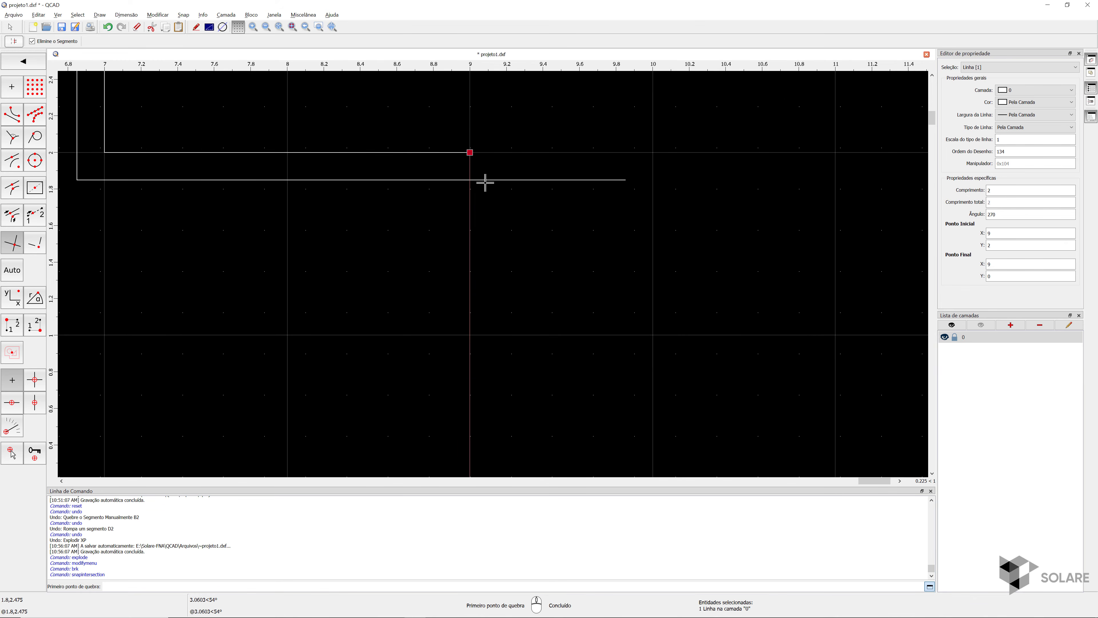
click(469, 179)
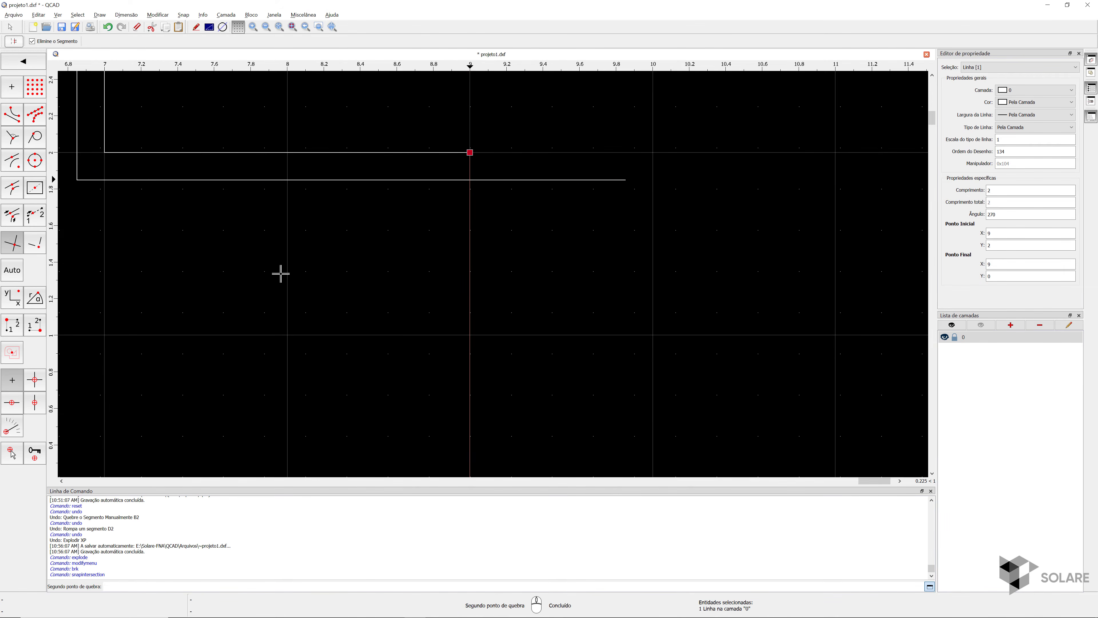
scroll(300, 313, down, 2)
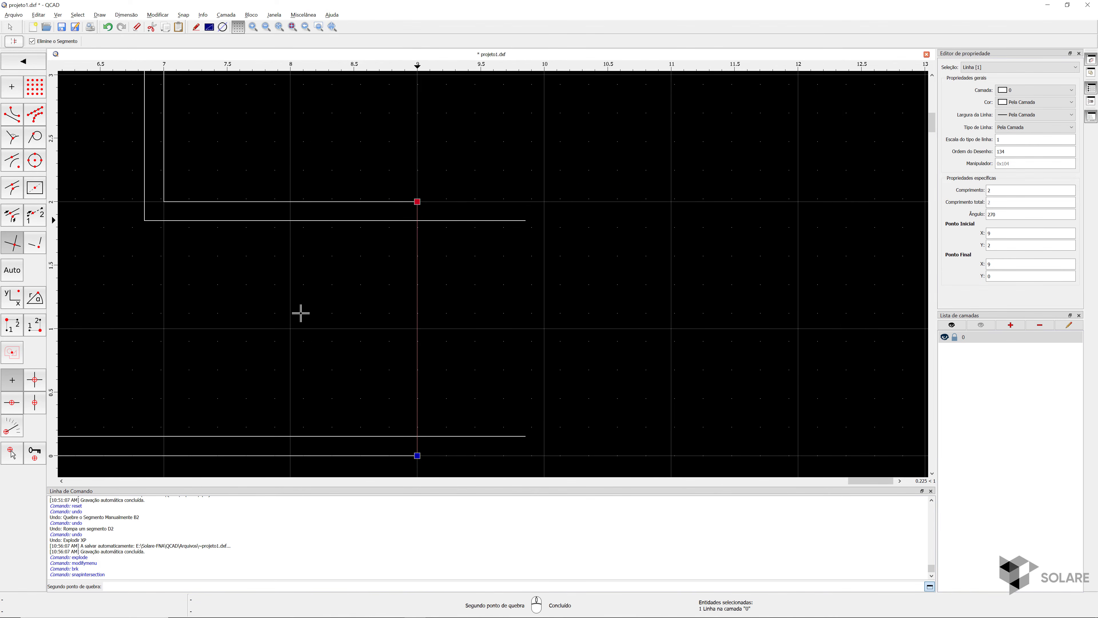
click(417, 435)
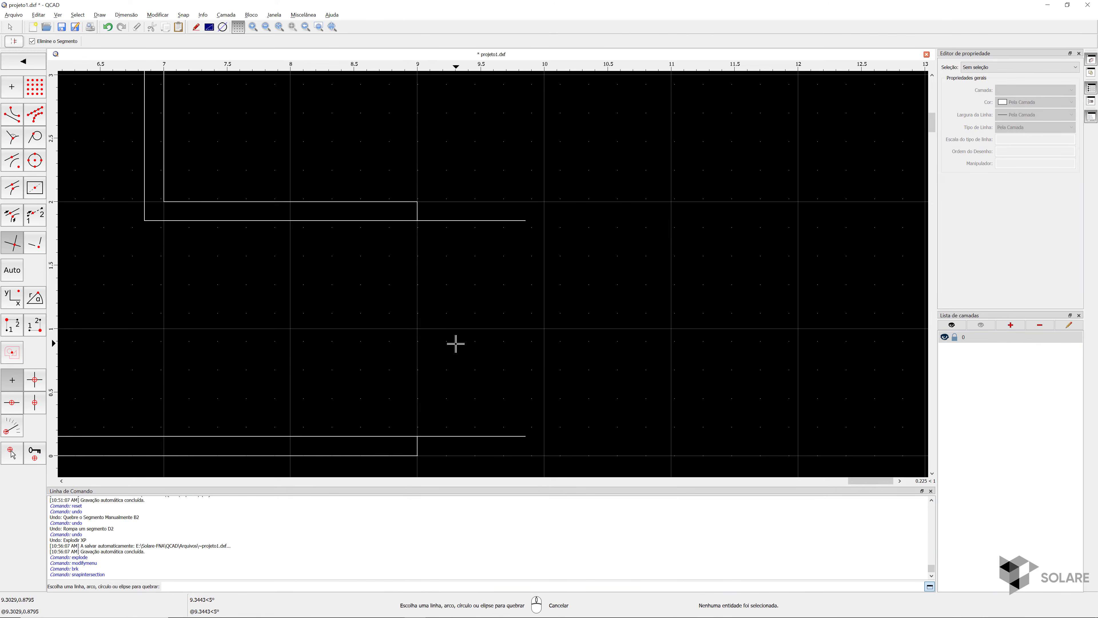
Step: Trim the extension's two protruding inner horizontal lines to the short vertical end lines with Trim Both
click(27, 65)
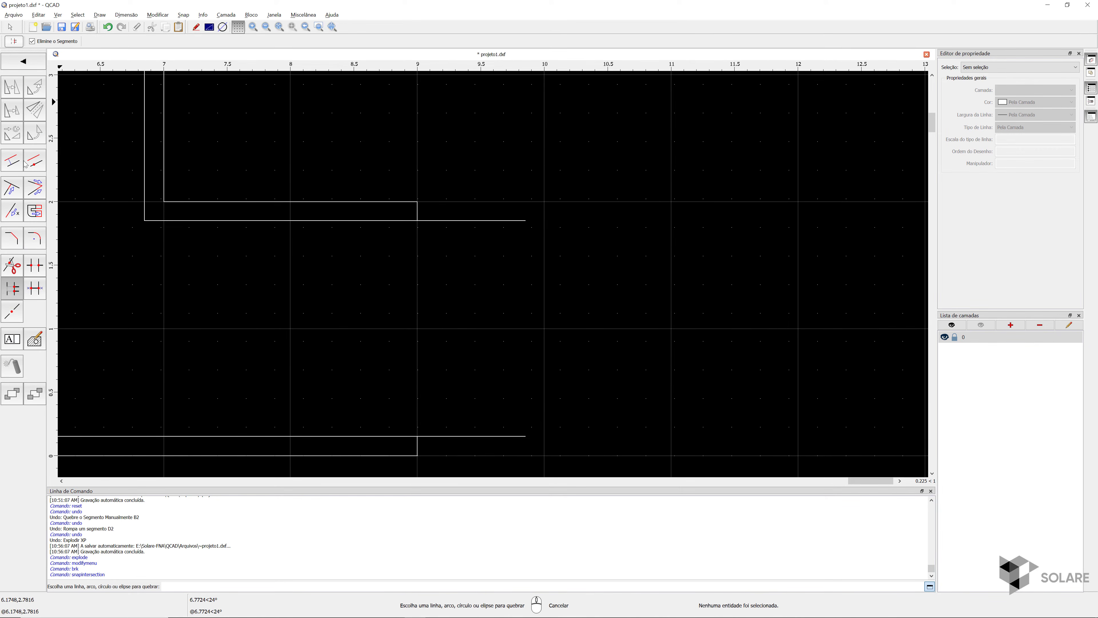
click(34, 187)
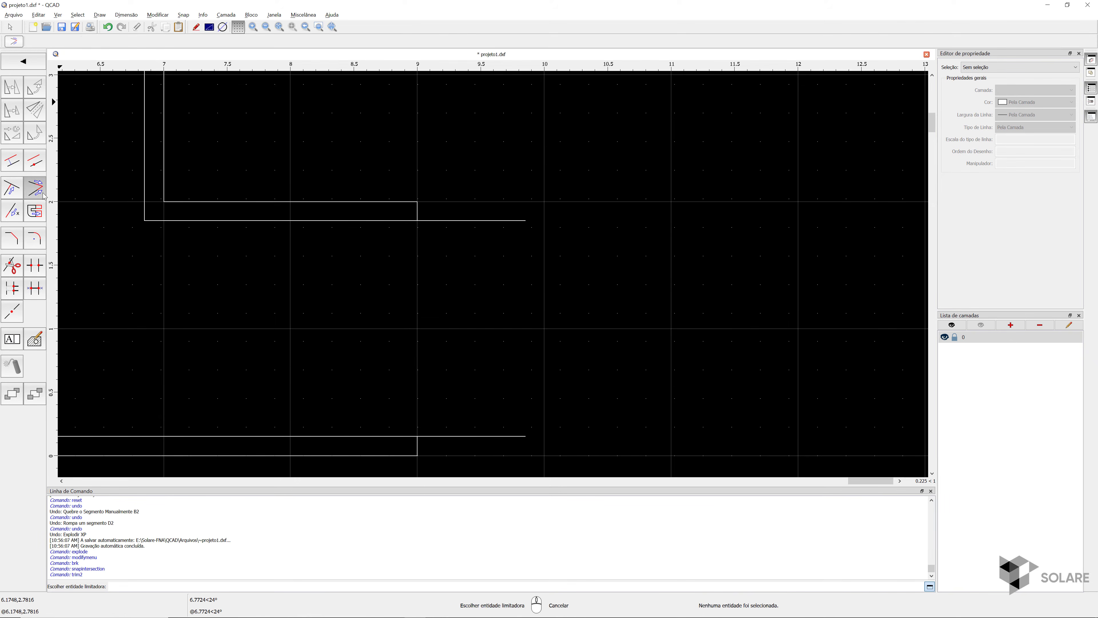
click(415, 218)
click(405, 435)
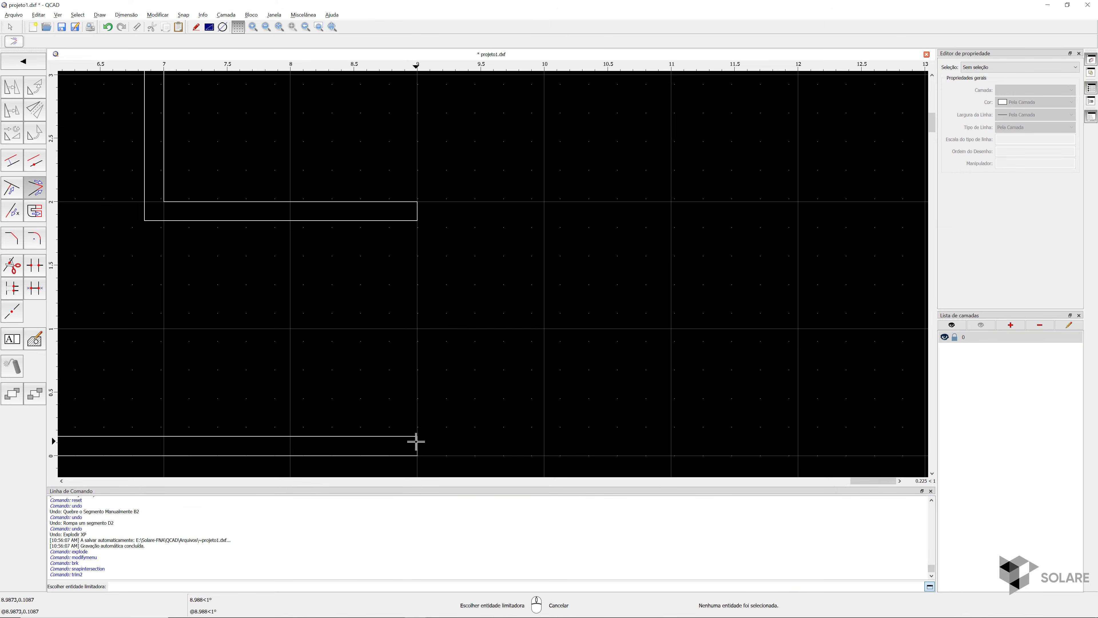
scroll(476, 346, down, 4)
middle_drag(376, 315, 524, 291)
click(26, 66)
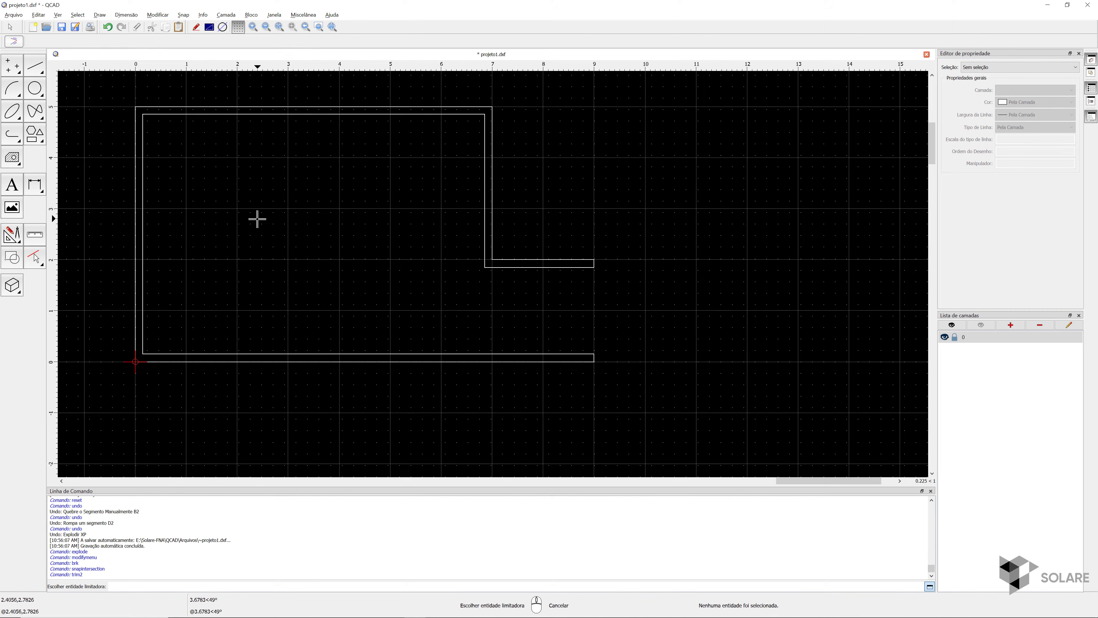
right_click(254, 221)
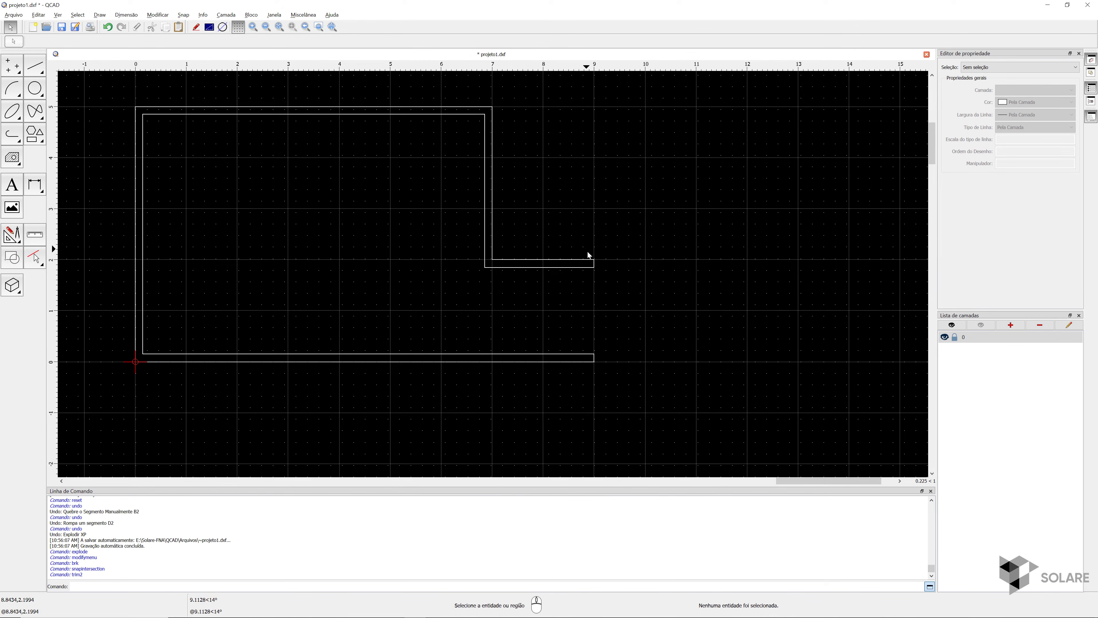
Step: Delete the two short vertical lines closing the right ends of the extension's upper and lower walls
click(593, 262)
key(Delete)
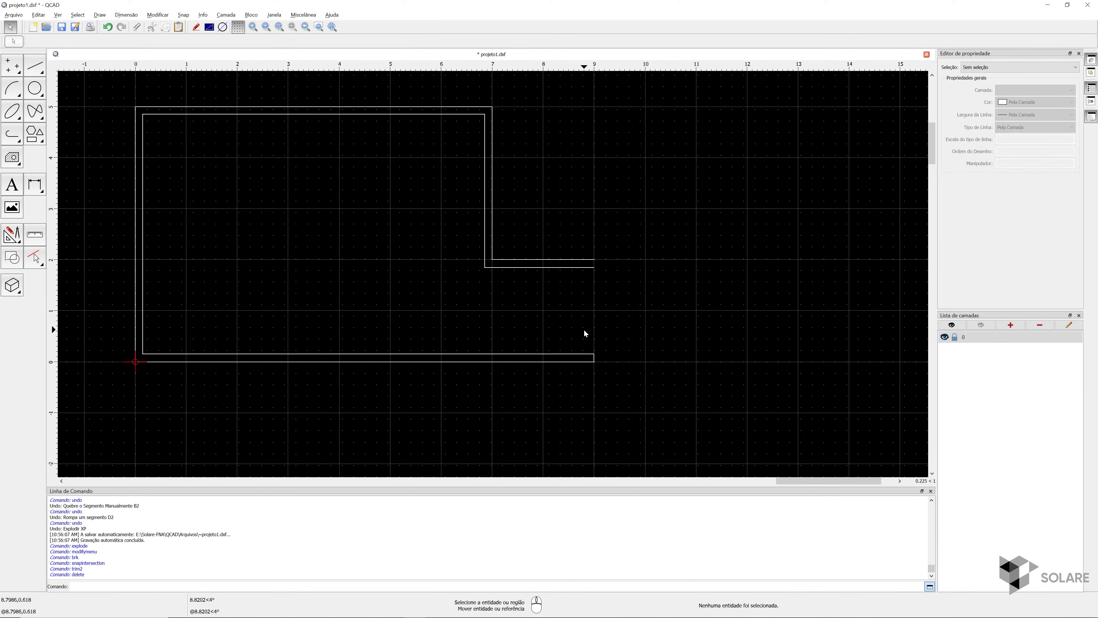
click(595, 357)
key(Delete)
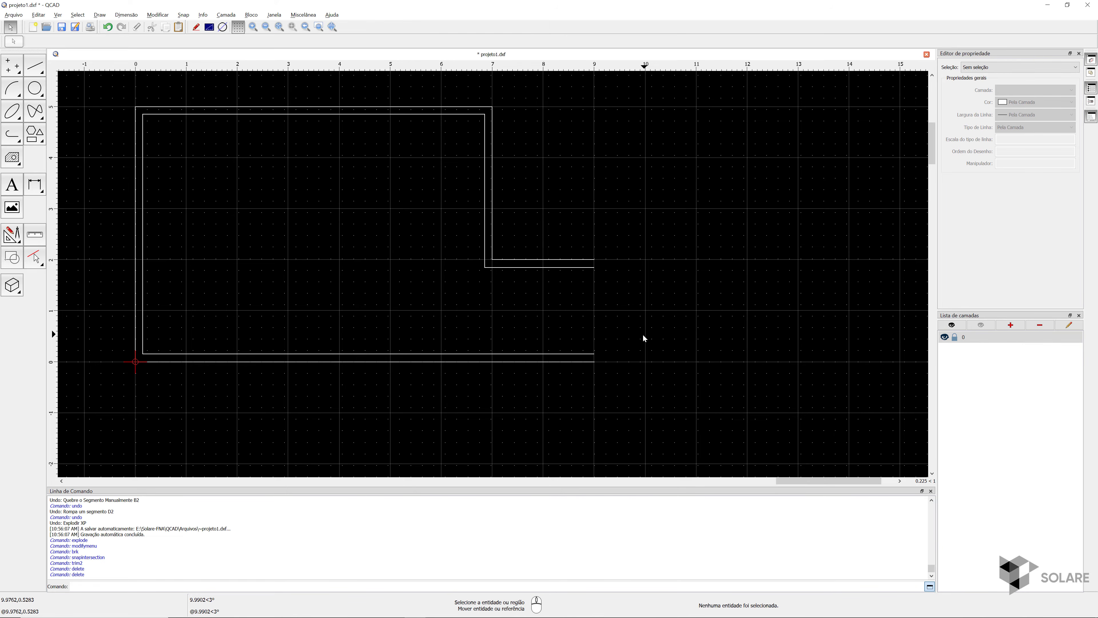
Step: Delete the restored short vertical line closing the right end of the lower wall
scroll(642, 333, down, 1)
middle_drag(622, 312, 582, 319)
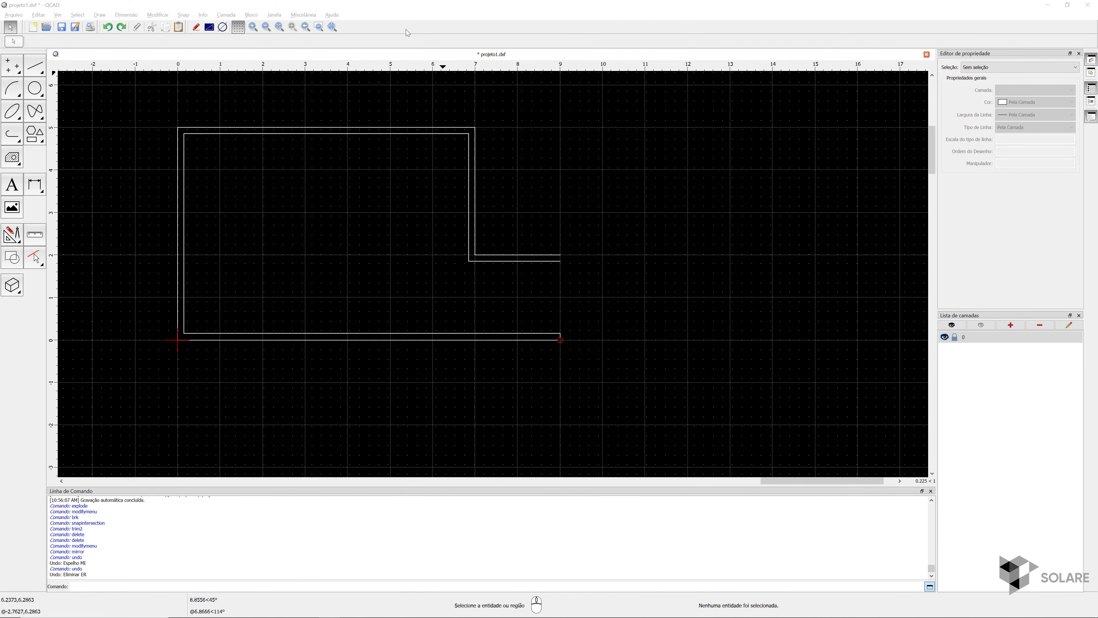
click(388, 3)
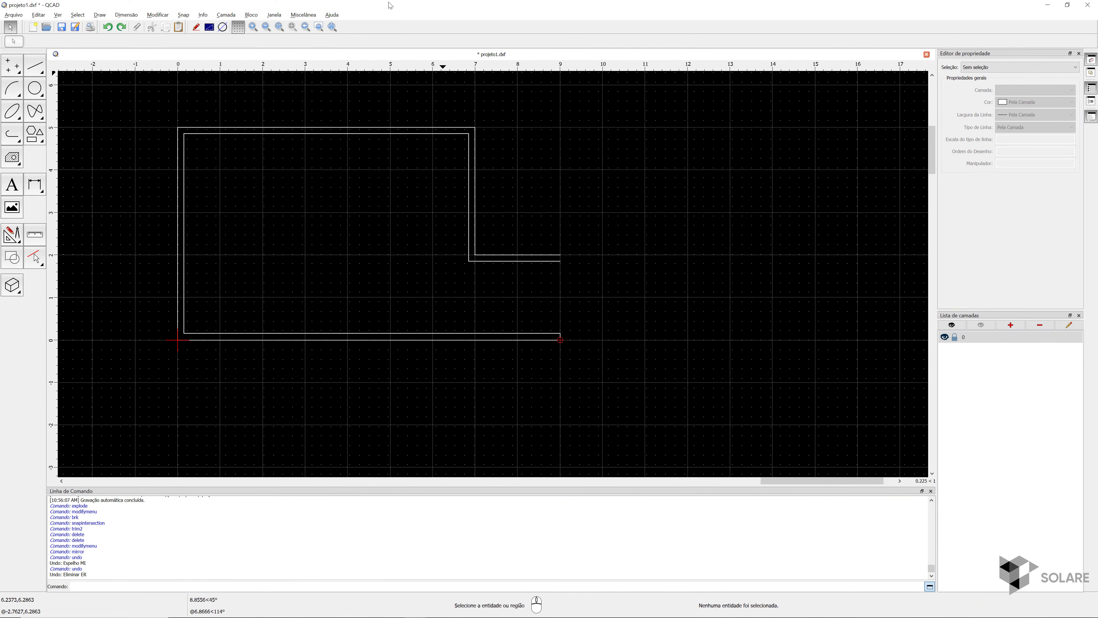
click(11, 237)
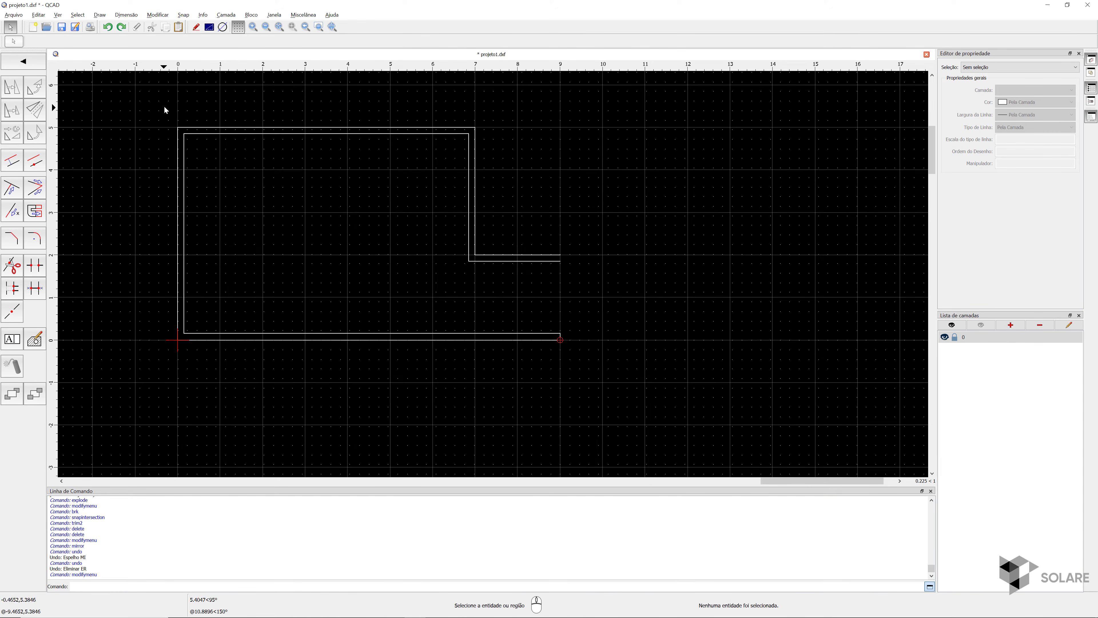
drag(164, 106, 687, 410)
key(Escape)
drag(555, 315, 582, 361)
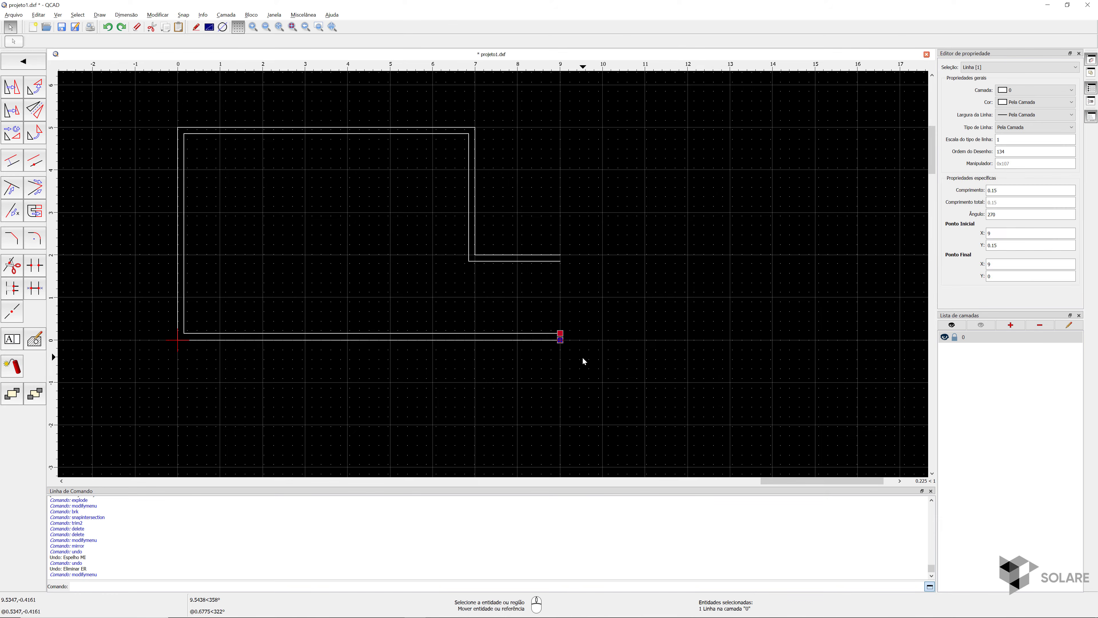
key(Delete)
Step: Mirror all the wall lines about the vertical axis through the extension's open right end at x = 9, keeping the original
drag(130, 98, 596, 356)
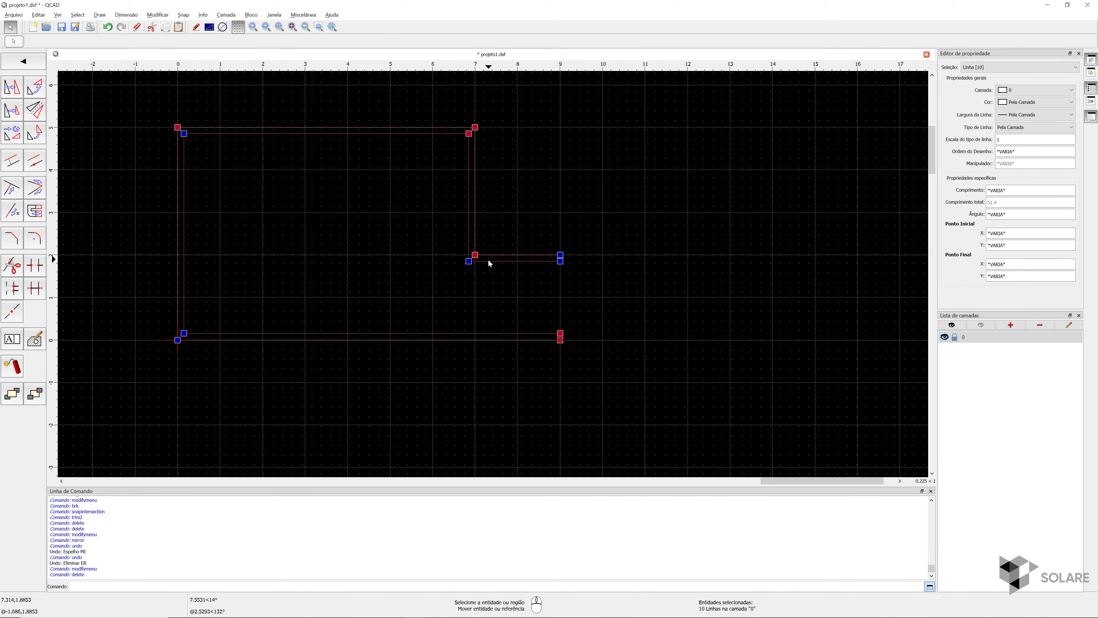
click(34, 112)
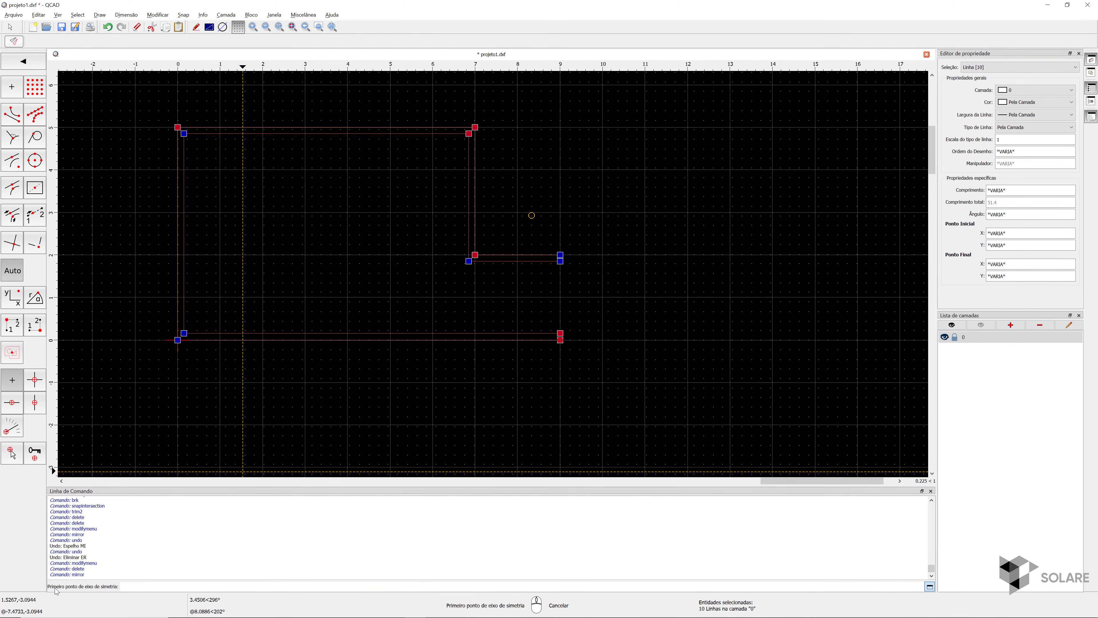
click(561, 255)
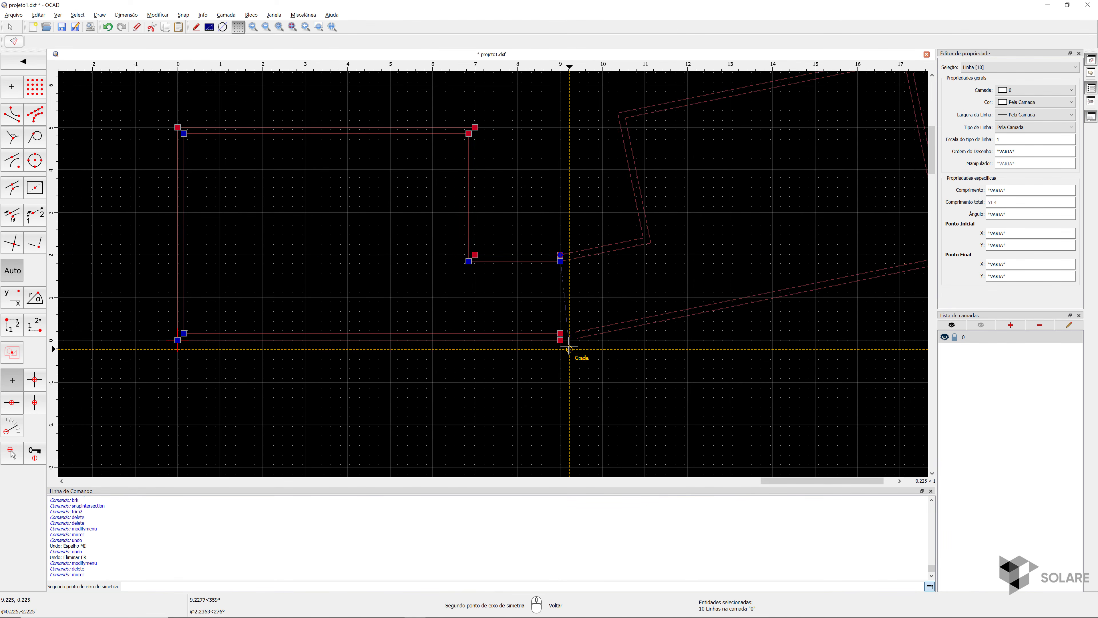
click(560, 339)
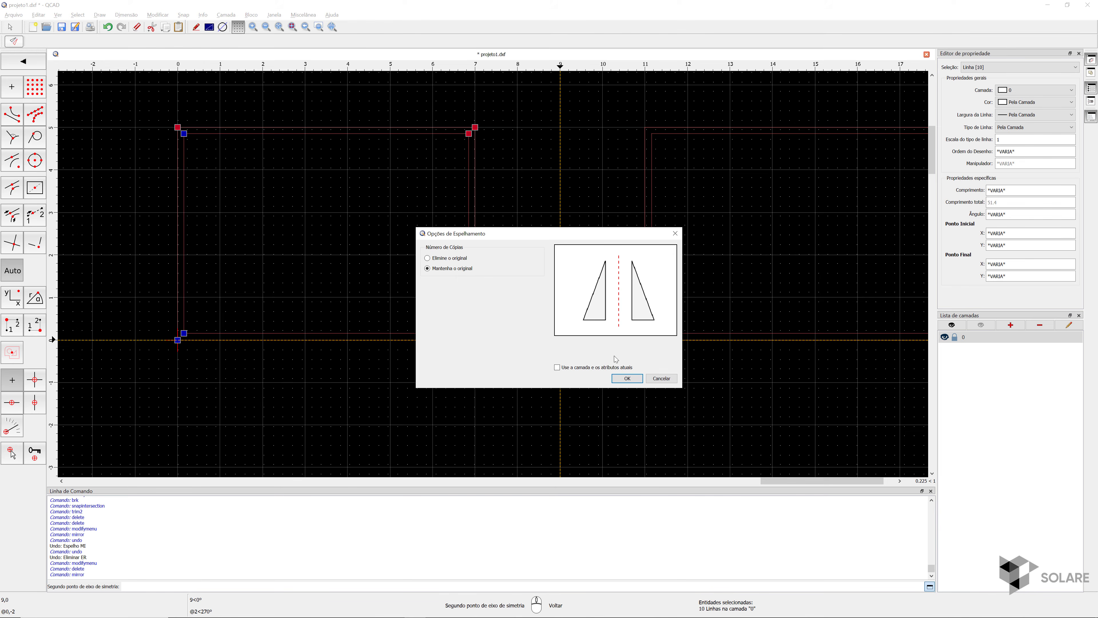
click(627, 379)
Step: Select all wall lines of the complete U-shaped floor plan
scroll(653, 397, down, 3)
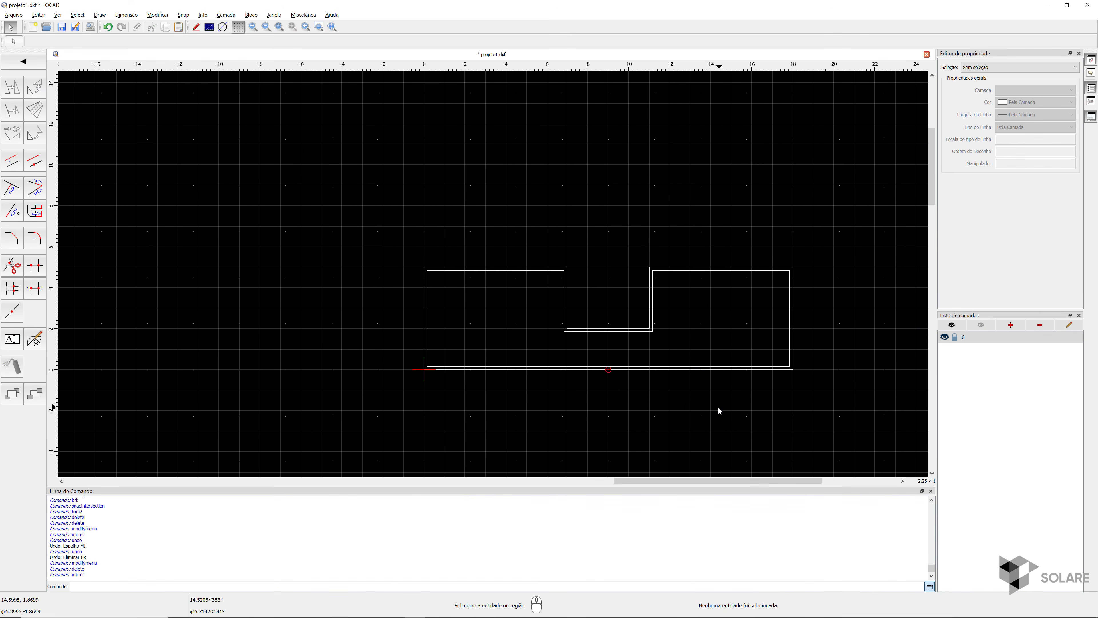
middle_drag(720, 411, 571, 358)
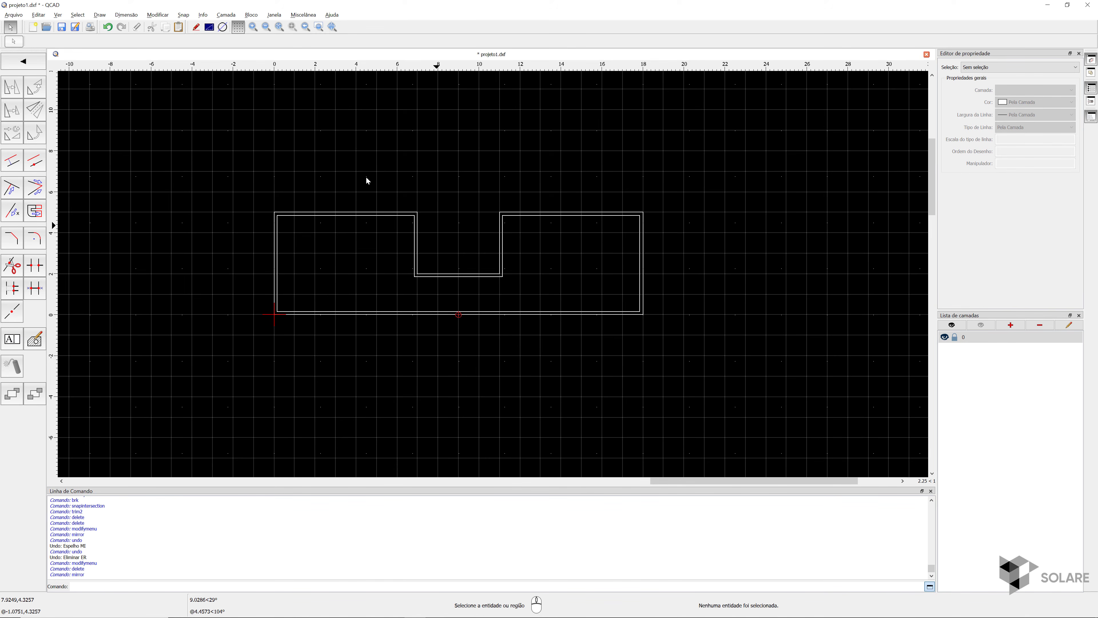
drag(242, 179, 780, 432)
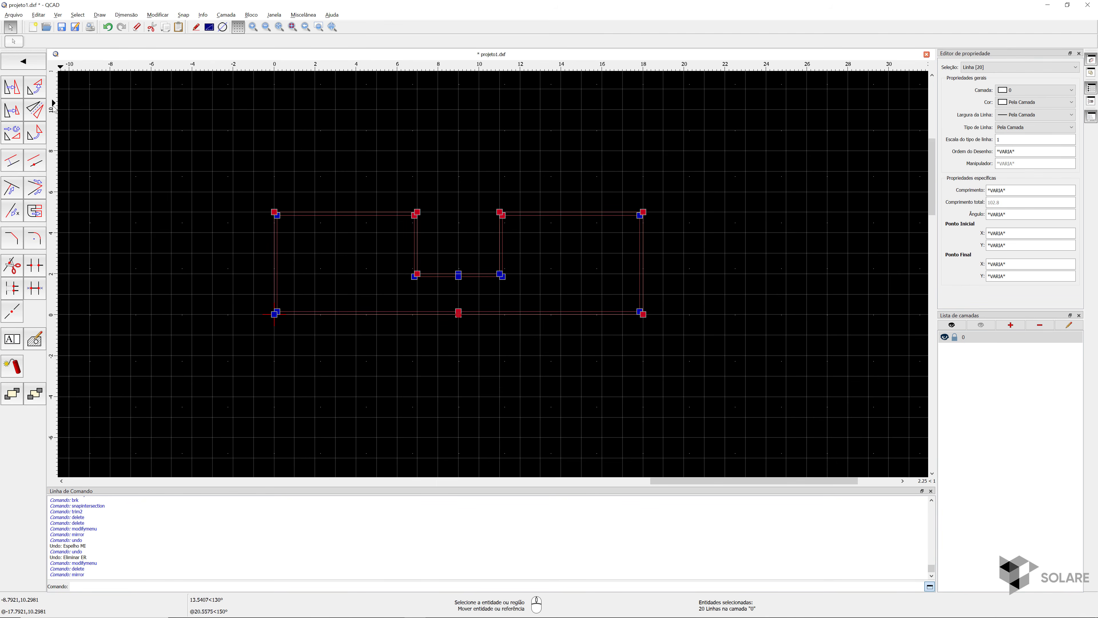
key(m)
key(i)
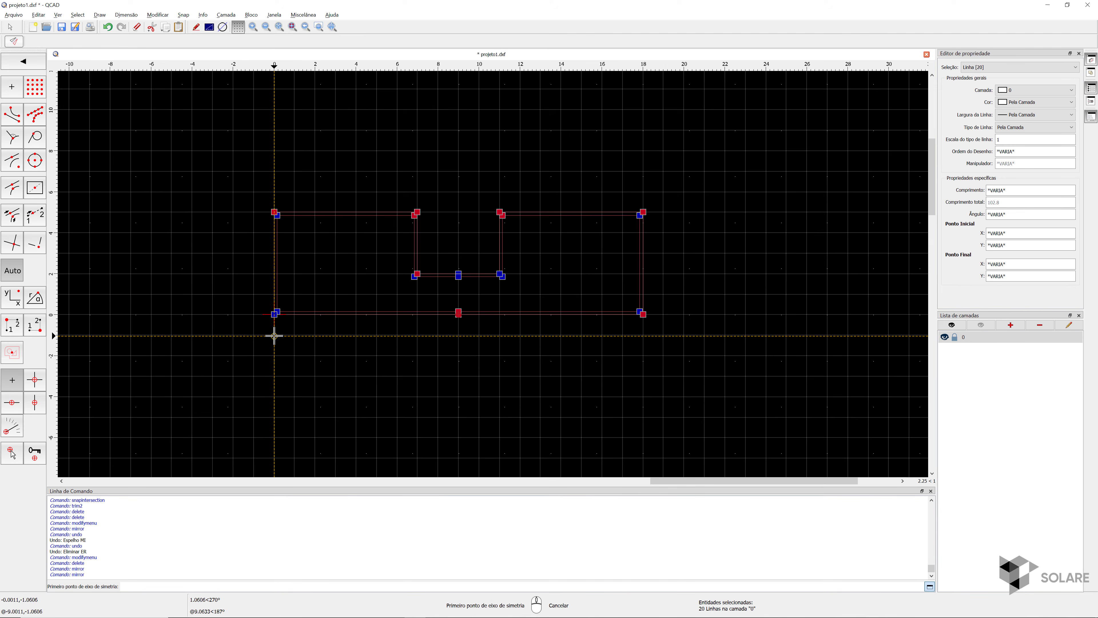
click(34, 379)
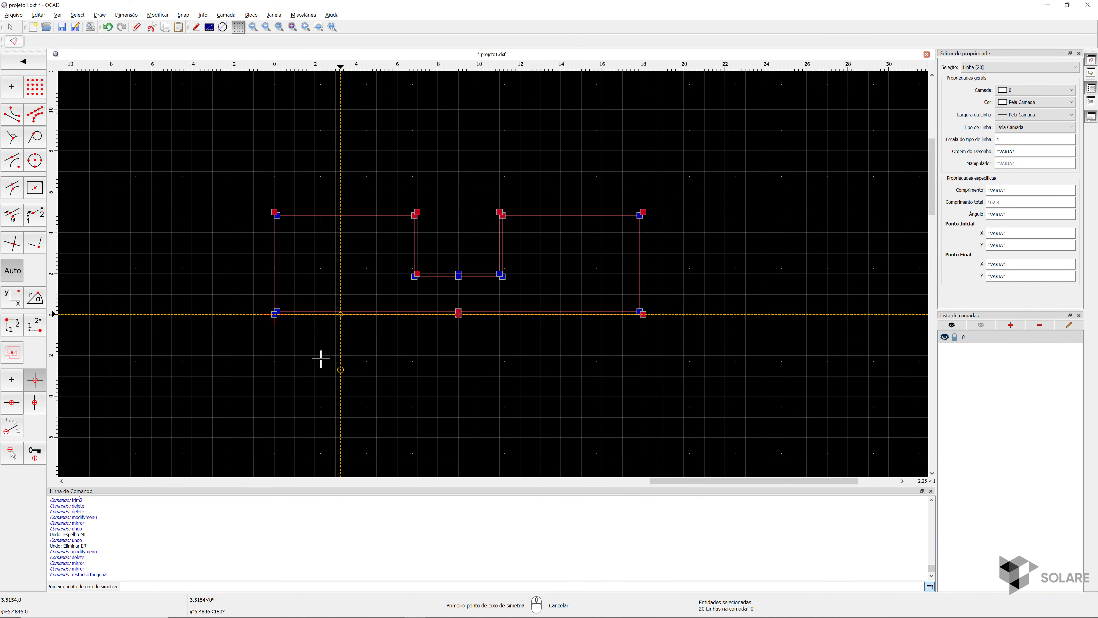
click(275, 319)
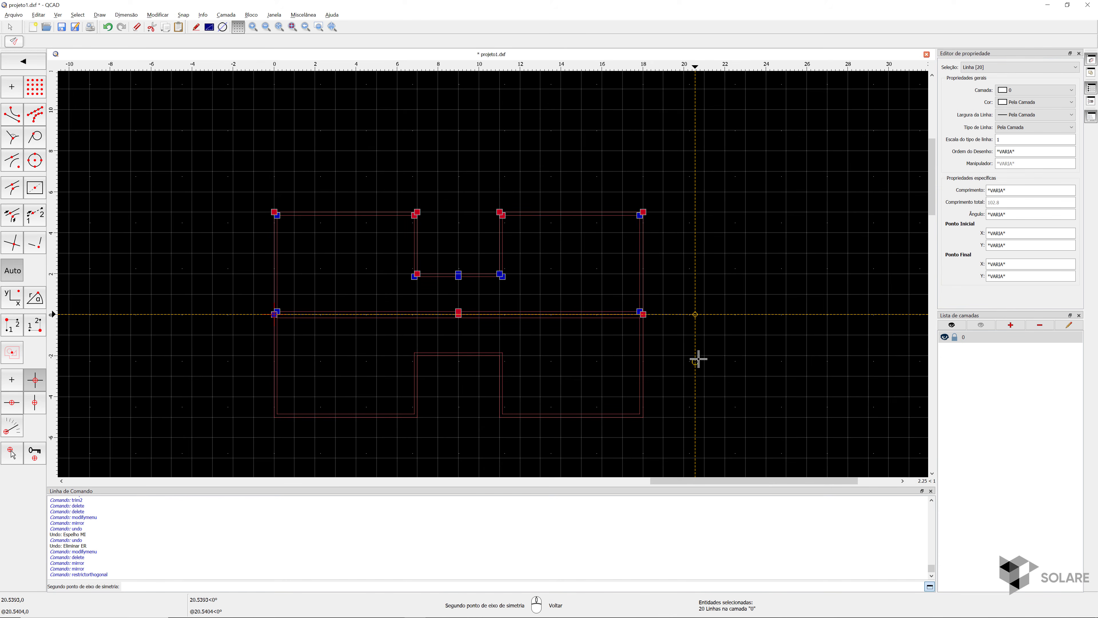
click(699, 344)
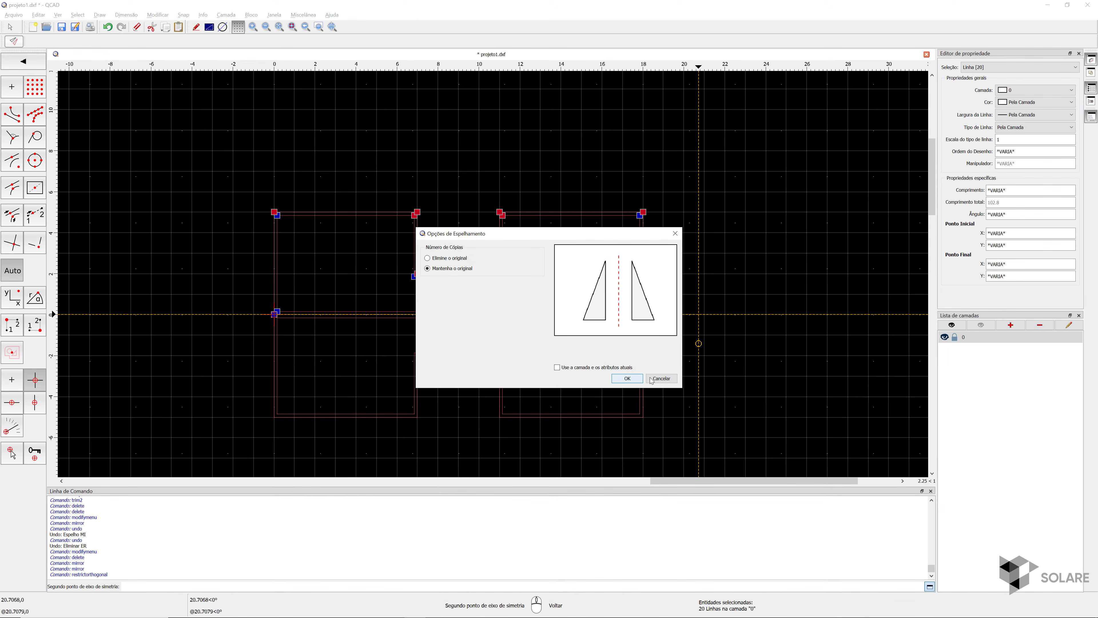
click(626, 379)
Step: Mirror the selected floor plan upward about a horizontal axis from 0,11.25 to 18,11.25 using grid snap, keeping the original
middle_drag(473, 358, 384, 288)
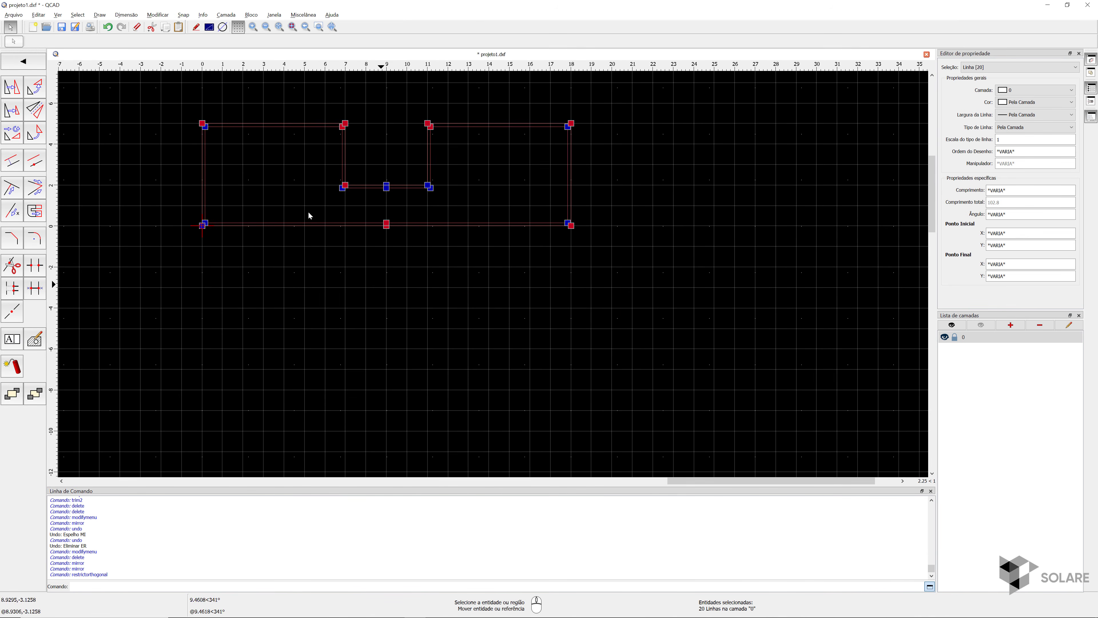
click(35, 109)
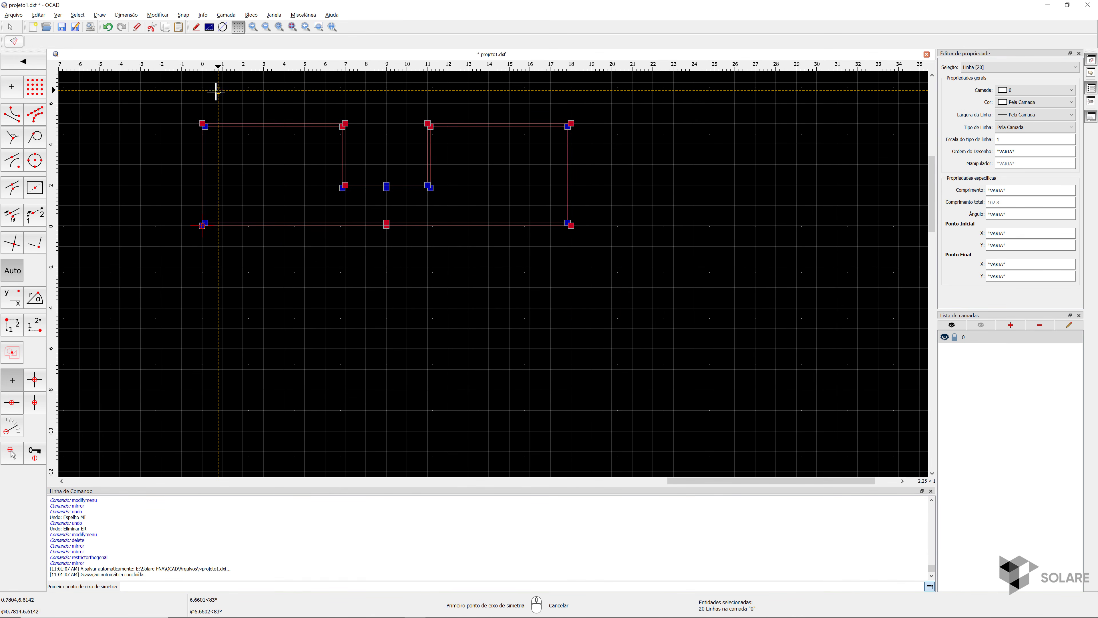
middle_drag(255, 209, 334, 461)
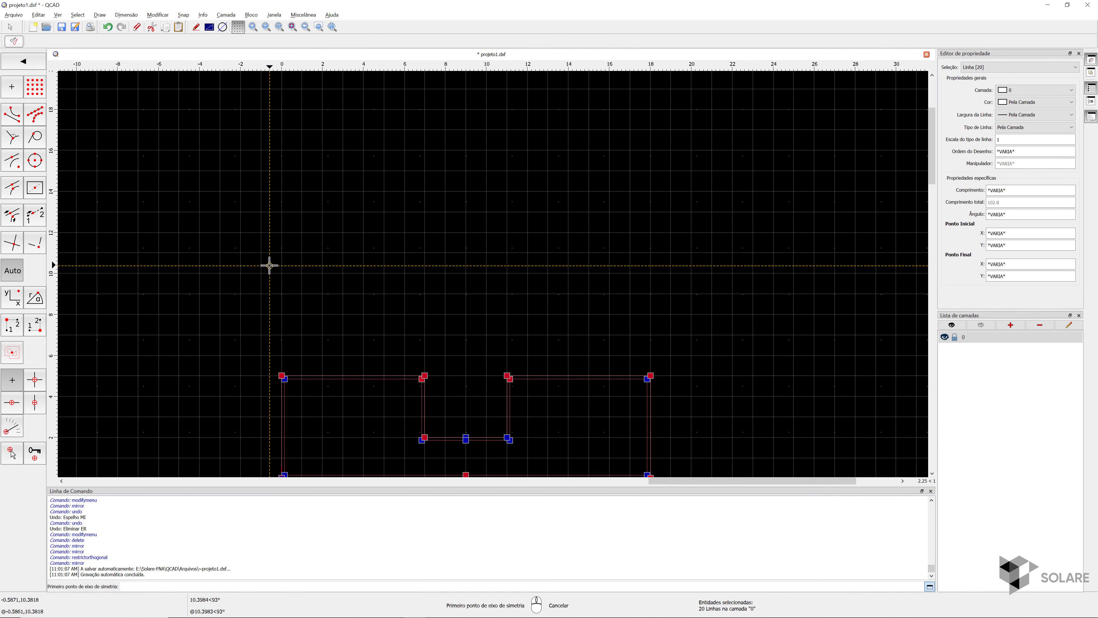
click(21, 84)
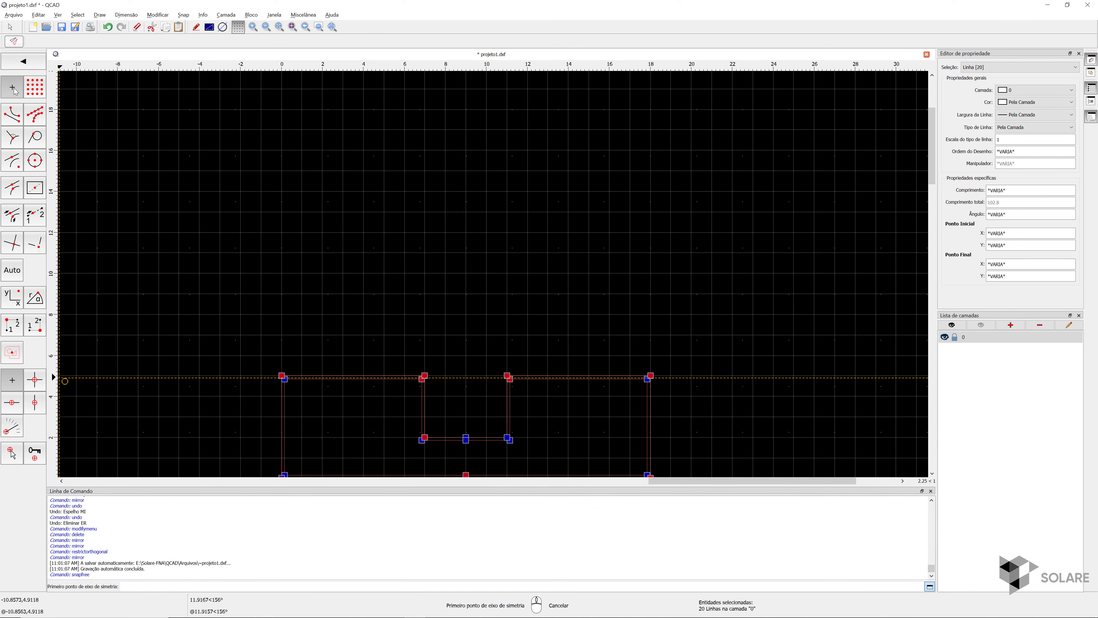
click(33, 90)
click(276, 247)
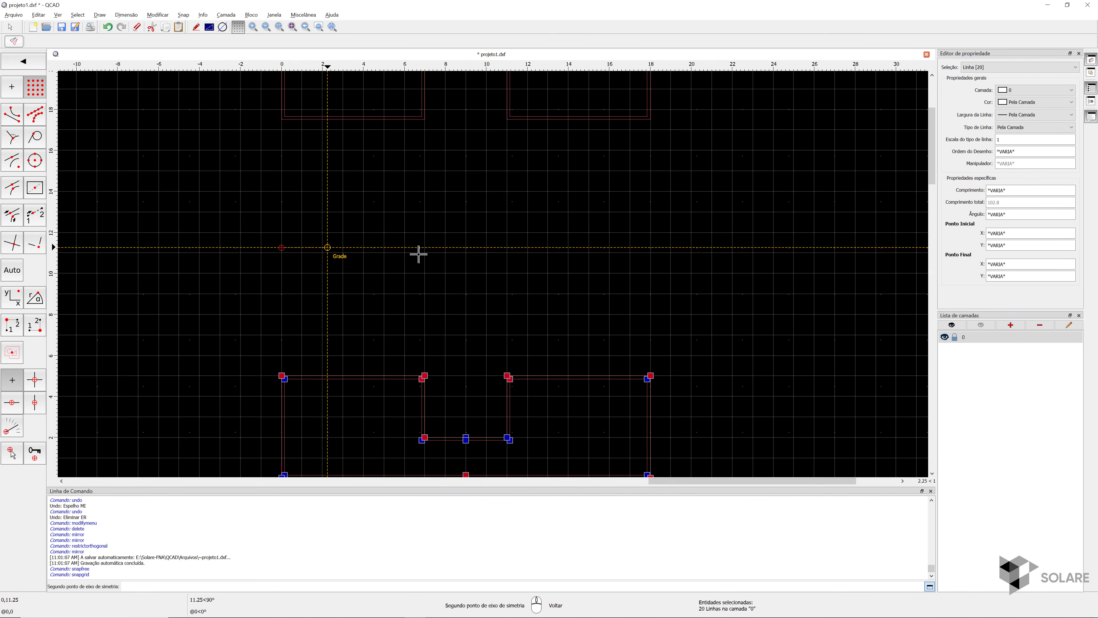
click(667, 248)
click(626, 378)
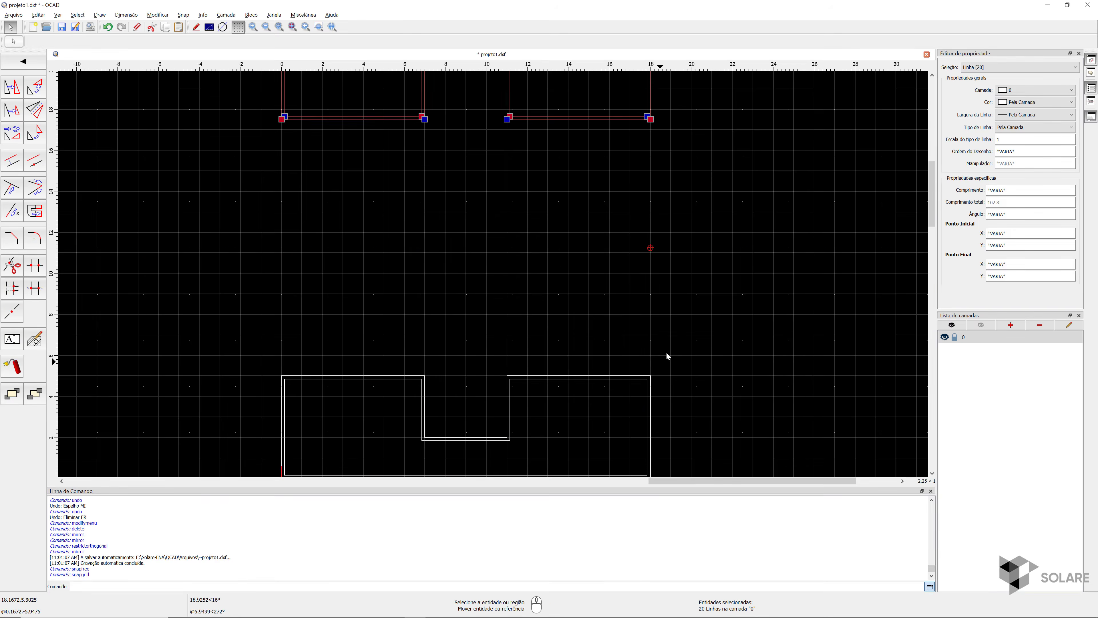
scroll(665, 352, down, 3)
key(Escape)
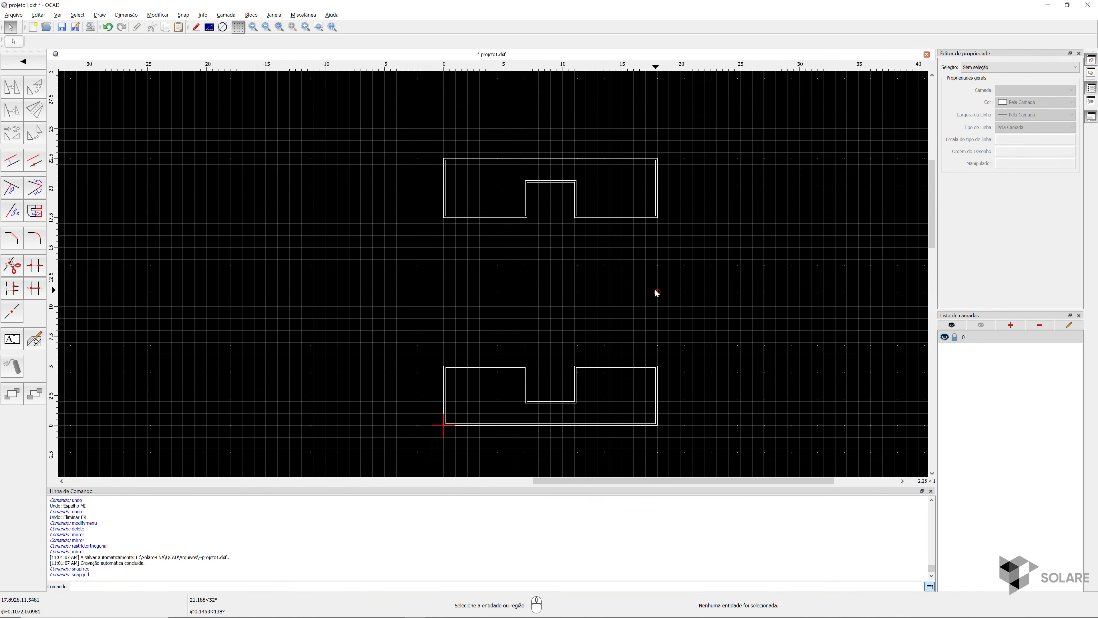